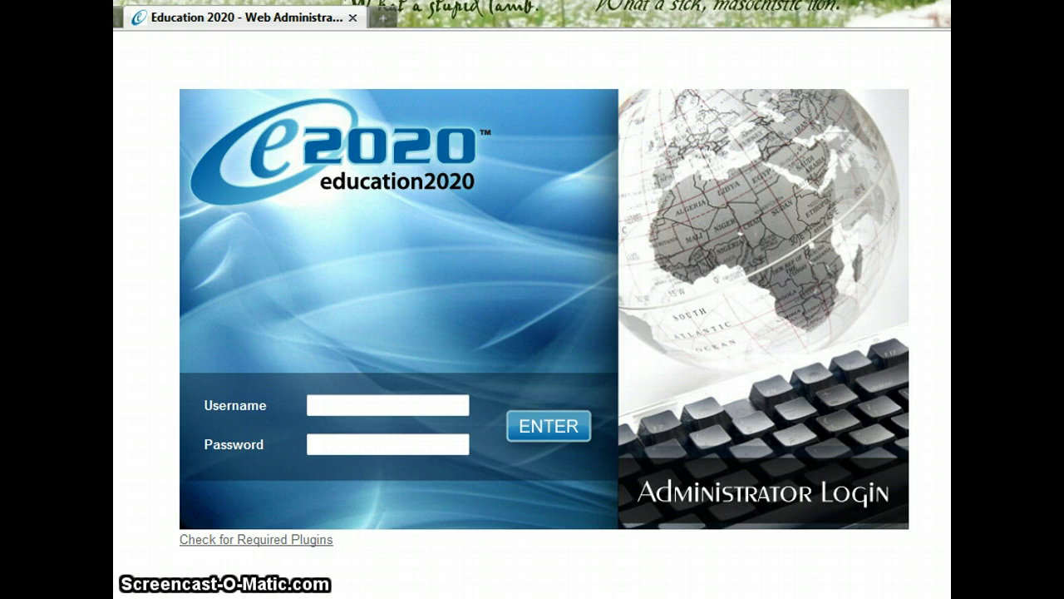
# Sign in with the saved administrator username and password, then start a new student
pyautogui.click(364, 405)
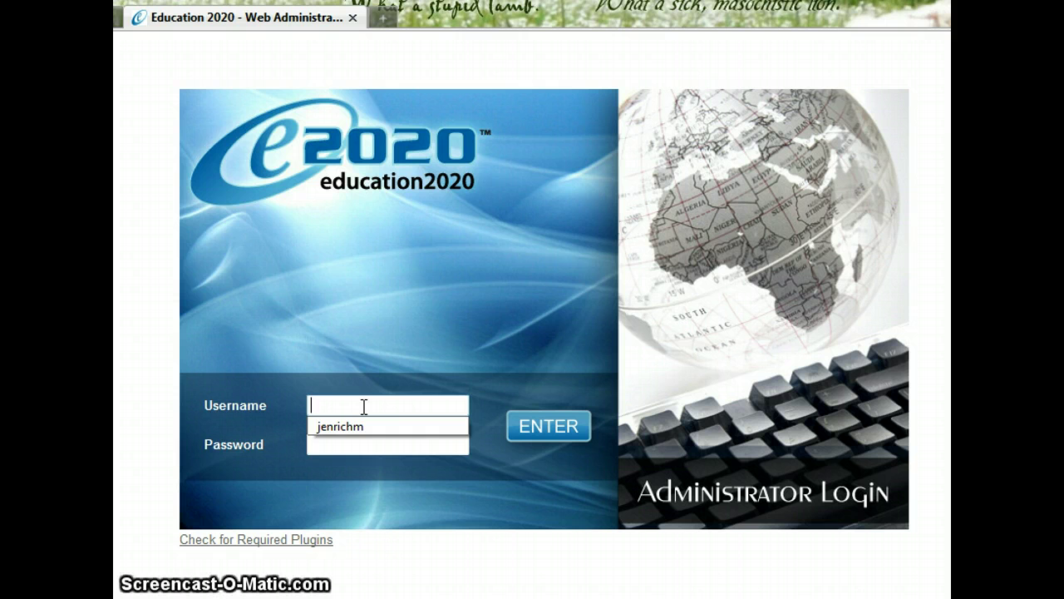
pyautogui.press('Down')
pyautogui.press('Return')
pyautogui.press('Tab')
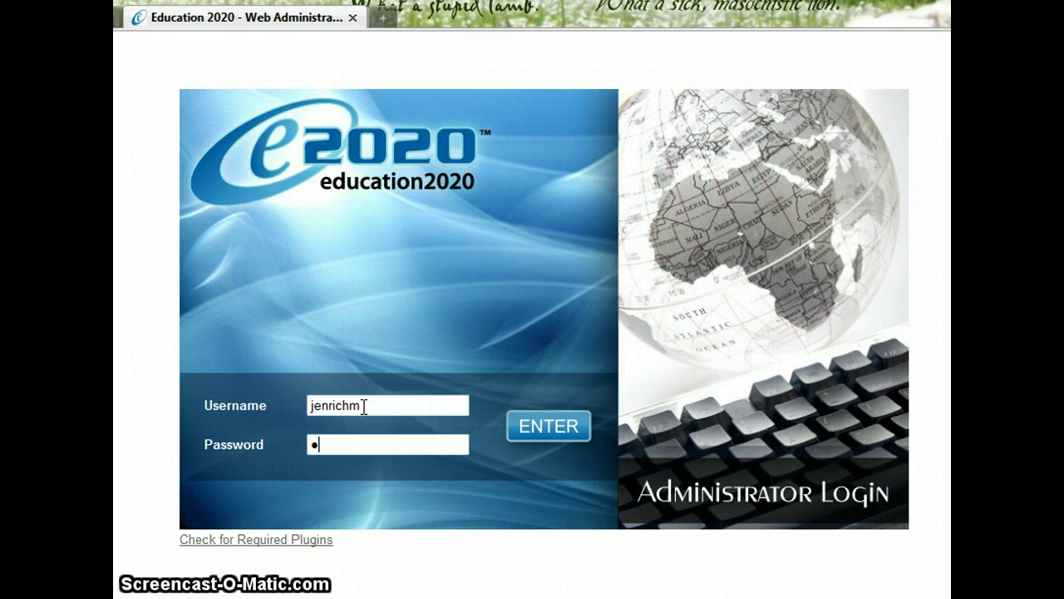
pyautogui.write('•••••••')
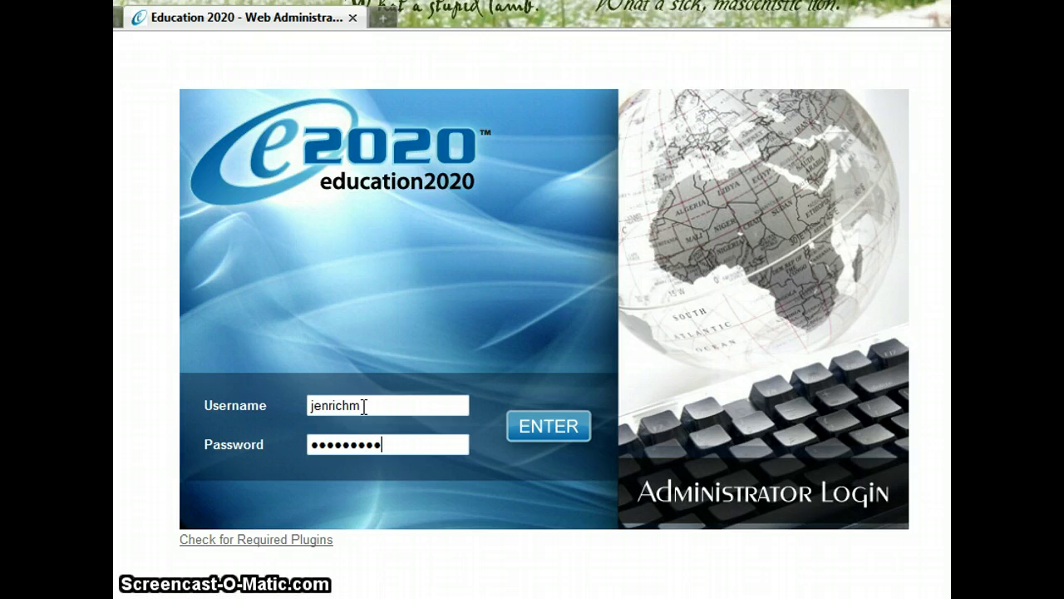
pyautogui.write('••')
pyautogui.press('Return')
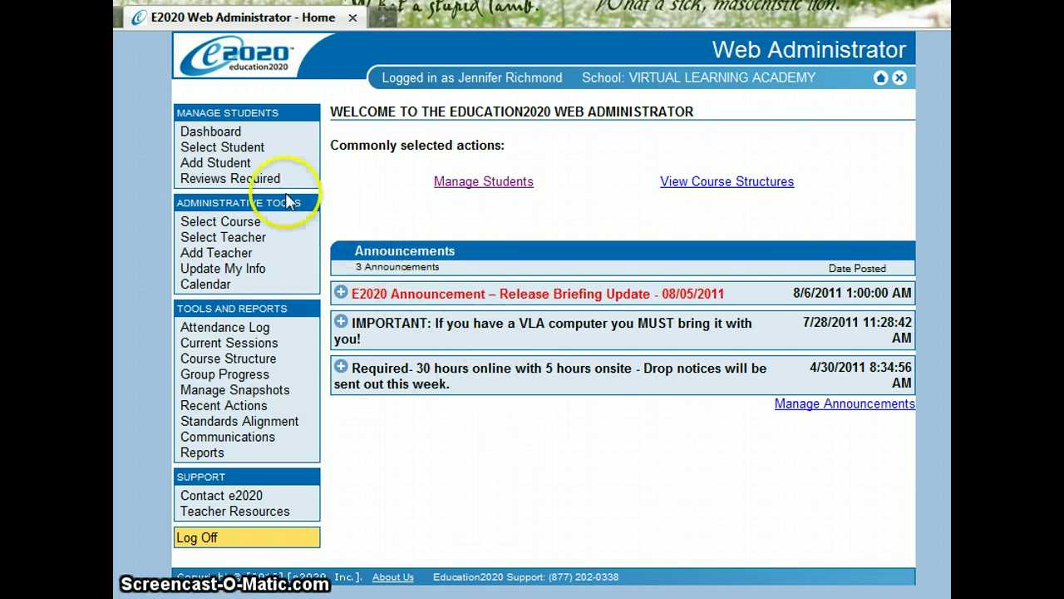
pyautogui.click(239, 163)
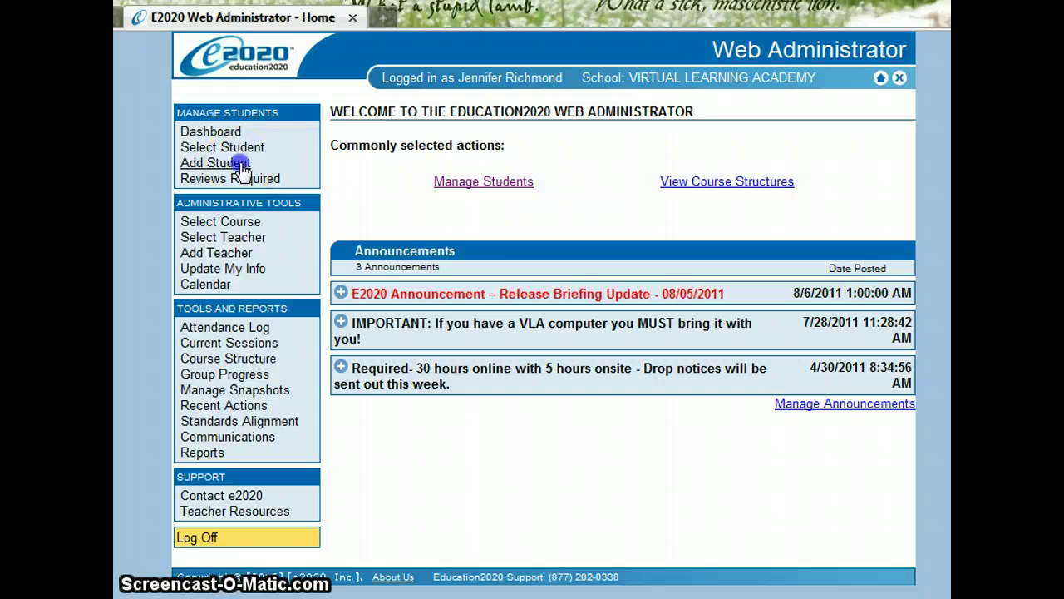
# Enter the student's first, middle and last names
pyautogui.click(393, 250)
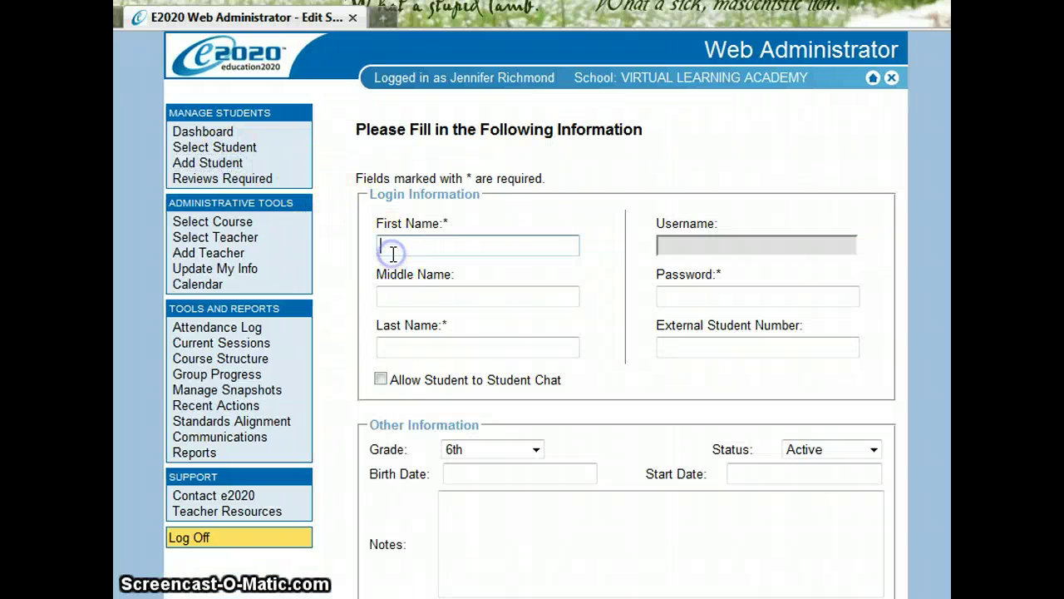
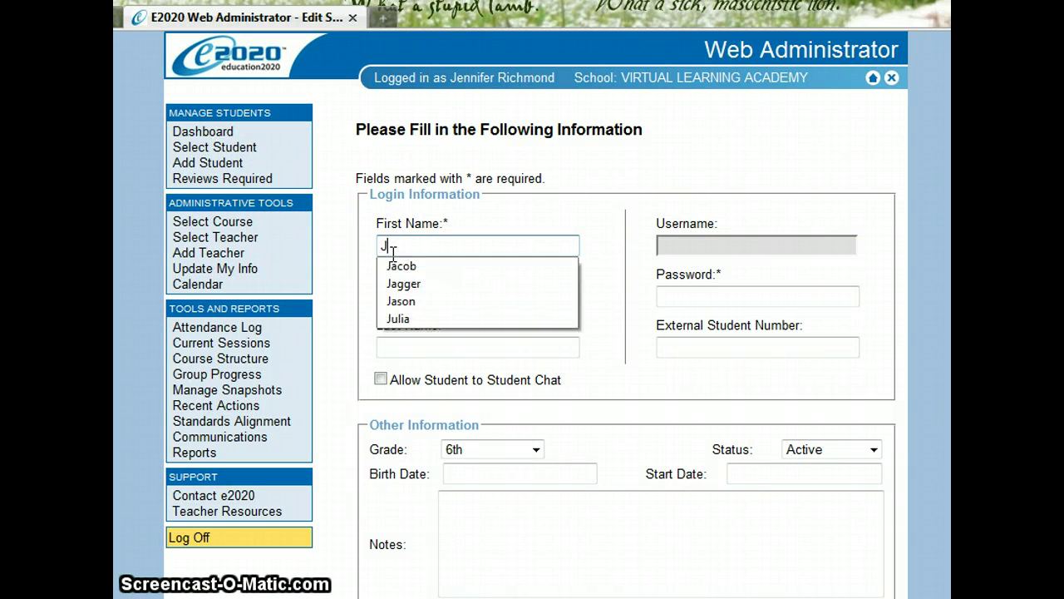
pyautogui.press('Tab')
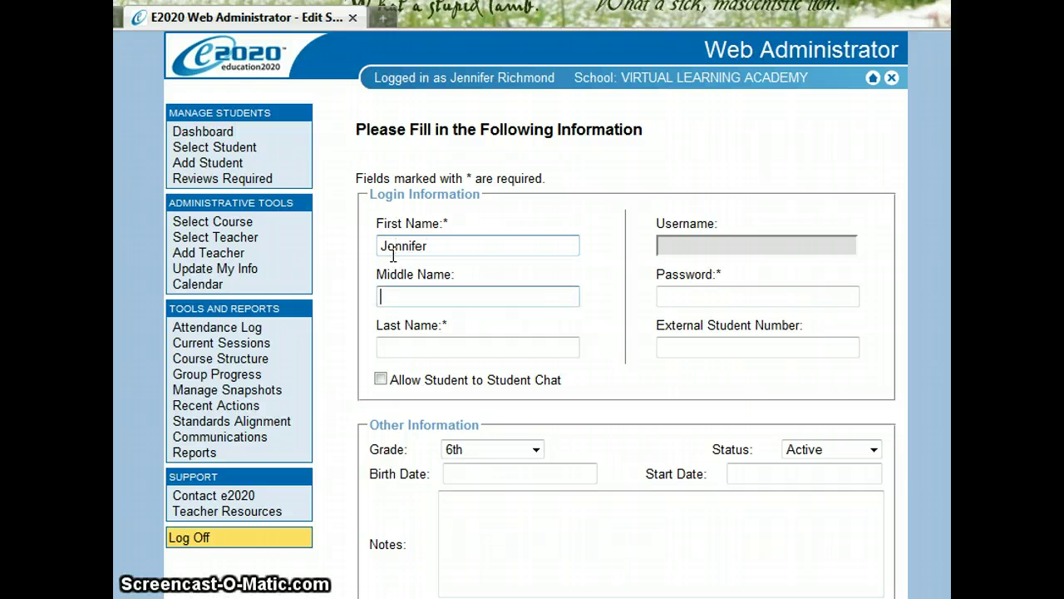
pyautogui.press('Tab')
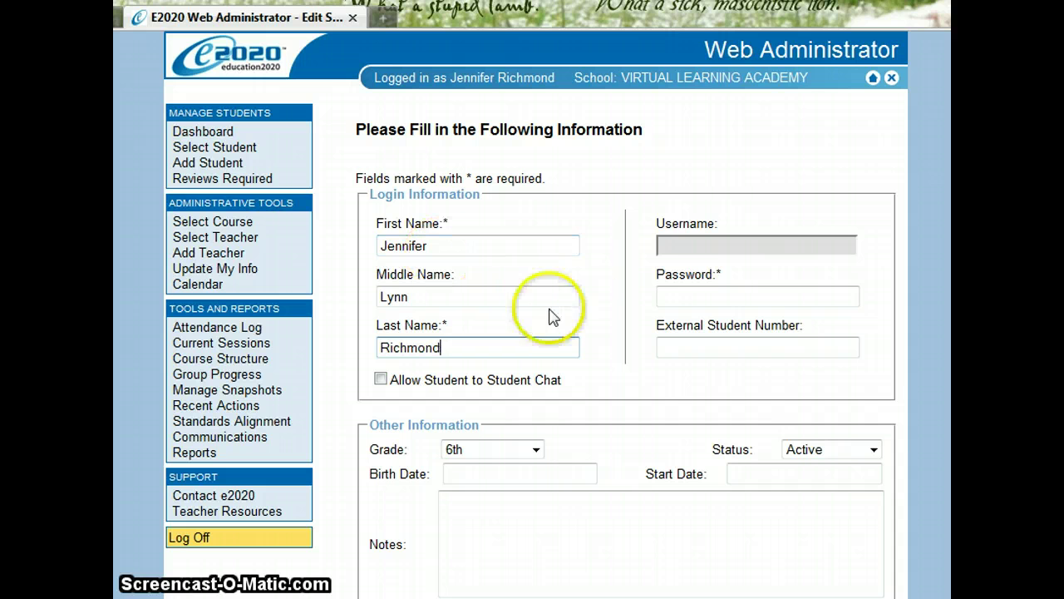
# Set the student's password and choose the suggested external student number
pyautogui.click(661, 298)
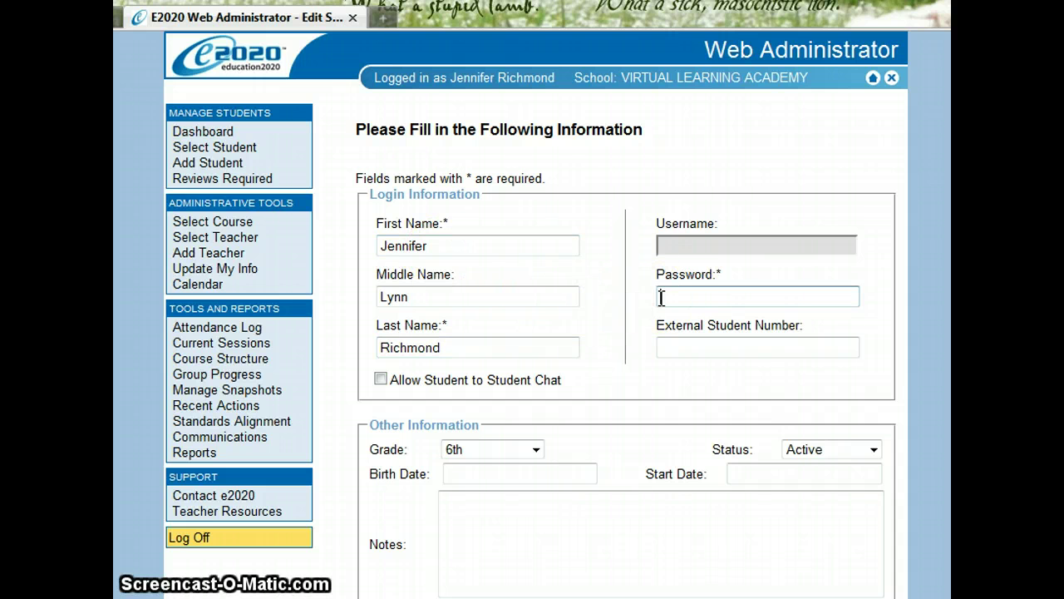
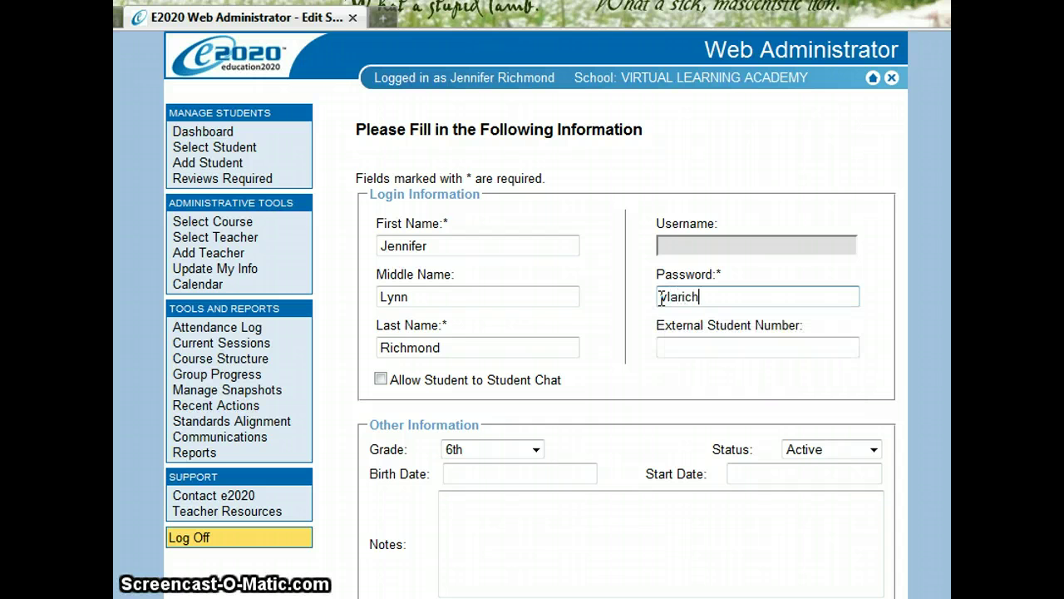
pyautogui.click(682, 351)
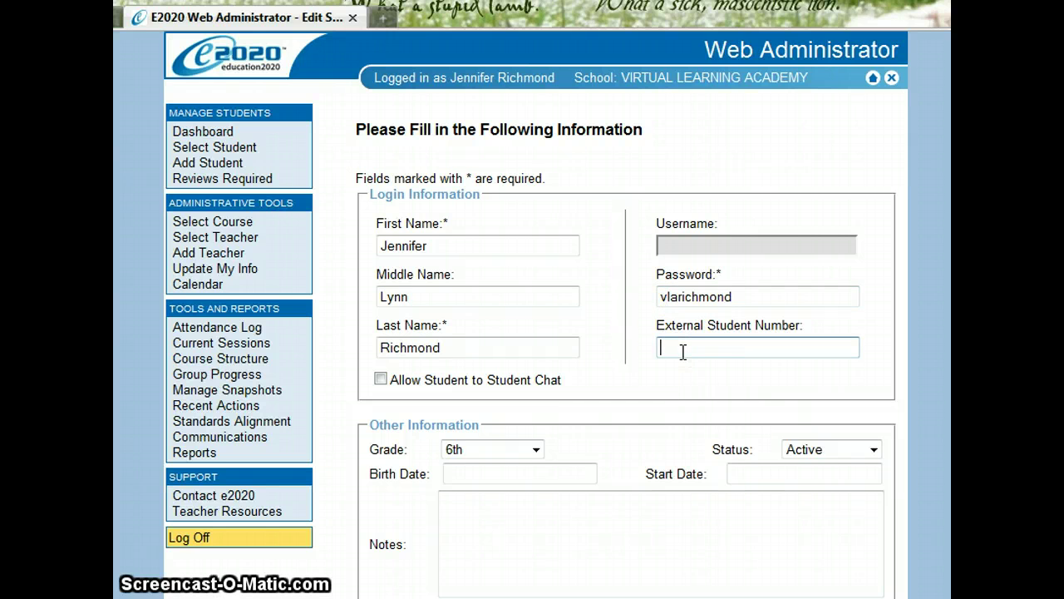
pyautogui.write('U')
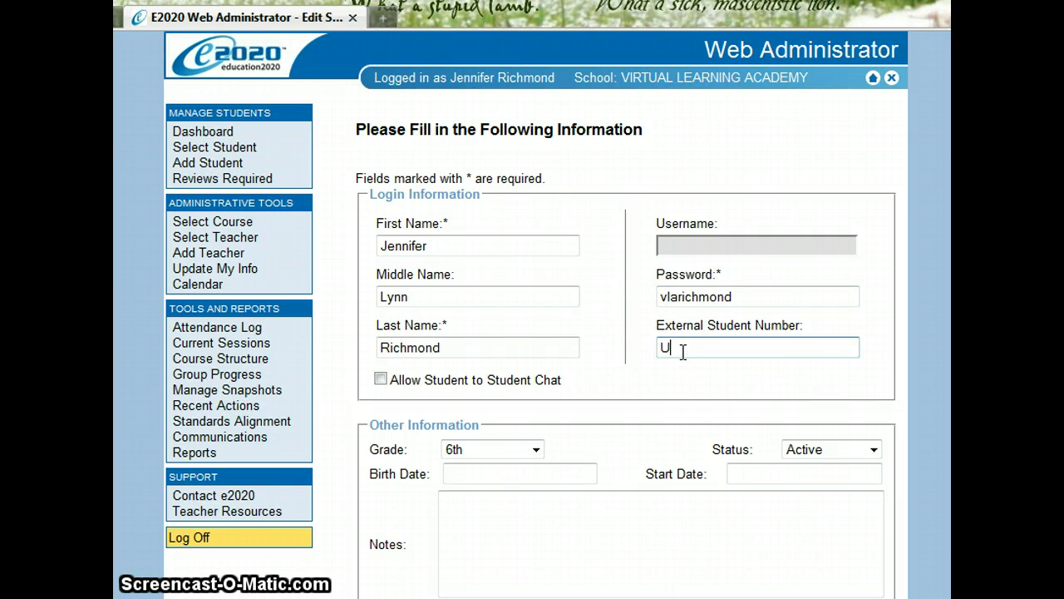
pyautogui.write('ID')
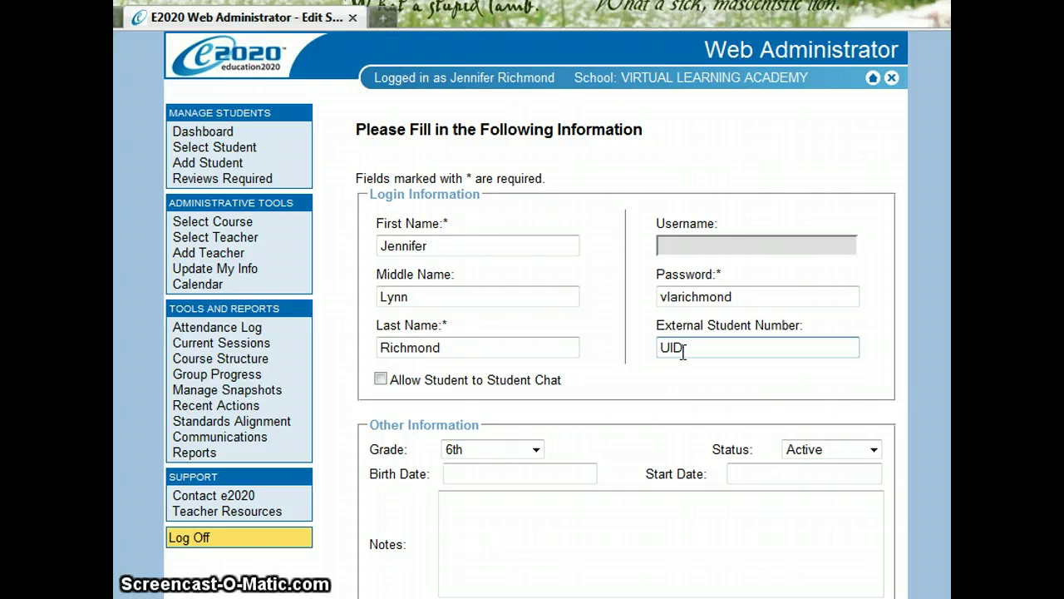
pyautogui.click(708, 357)
pyautogui.press('BackSpace')
pyautogui.press('BackSpace')
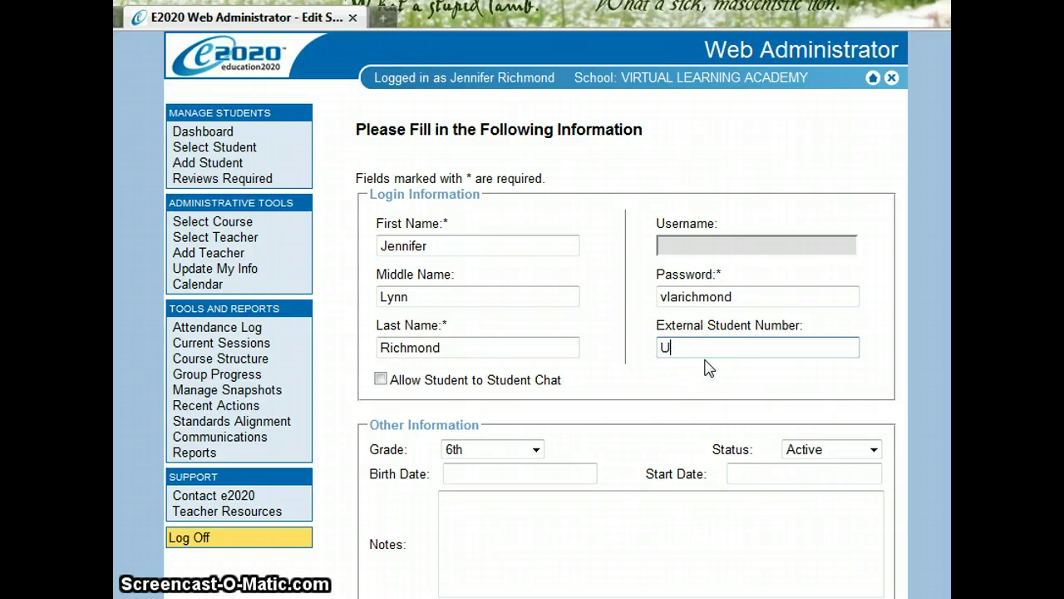
pyautogui.write('27')
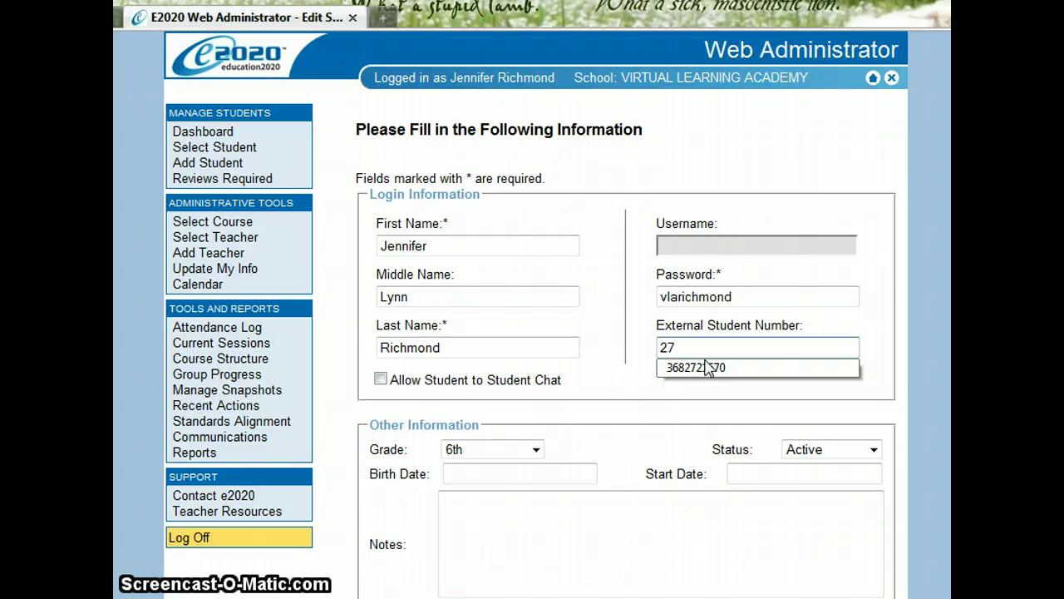
pyautogui.write('4')
pyautogui.press('BackSpace')
pyautogui.press('BackSpace')
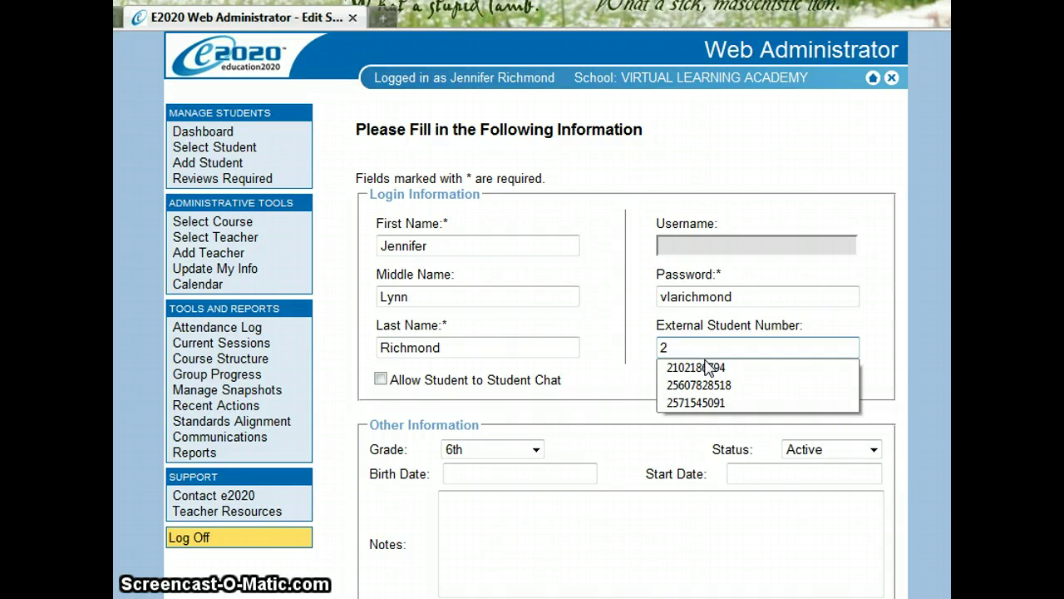
pyautogui.click(705, 367)
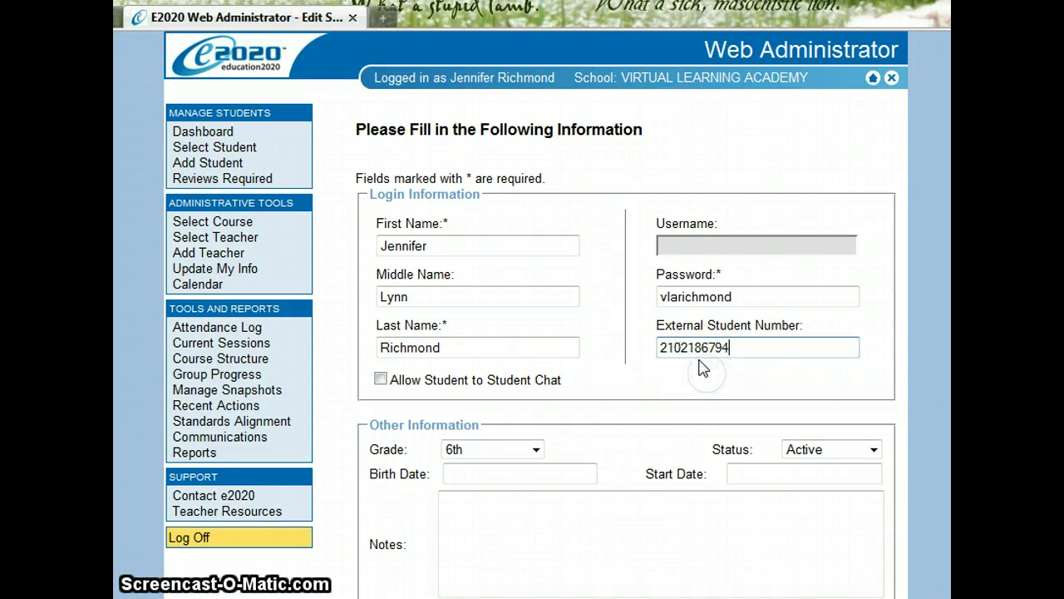
pyautogui.moveTo(765, 337); pyautogui.dragTo(653, 356)
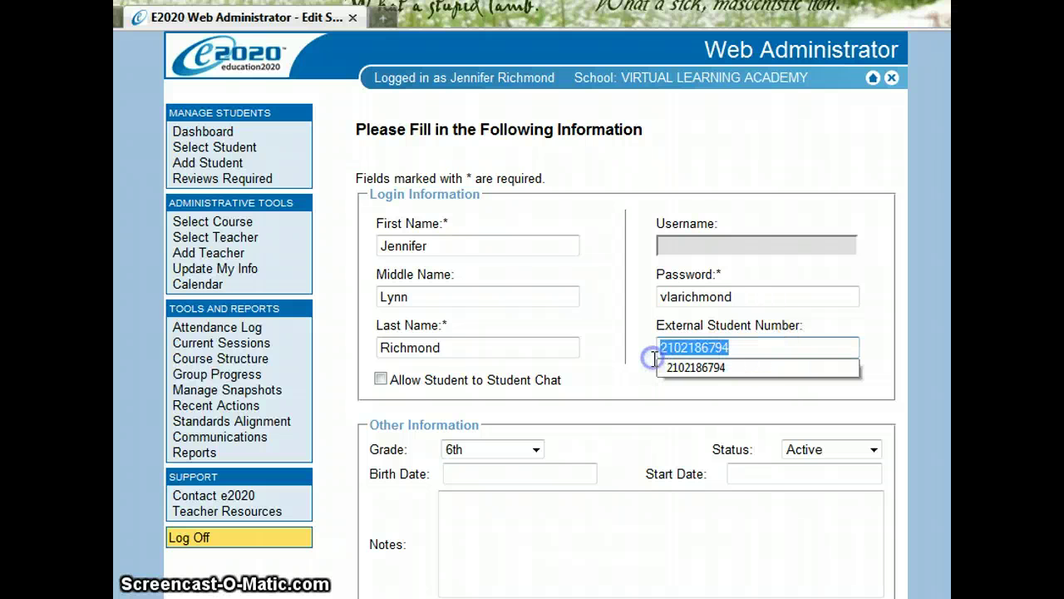
# Set the student's grade to 9th and enter the birth date
pyautogui.click(534, 449)
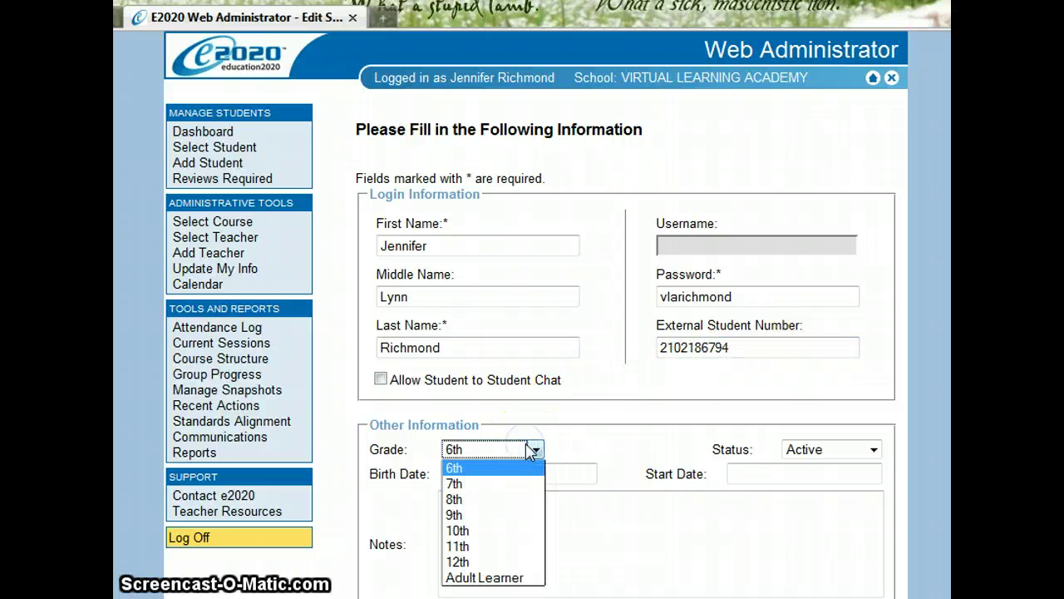
pyautogui.click(528, 517)
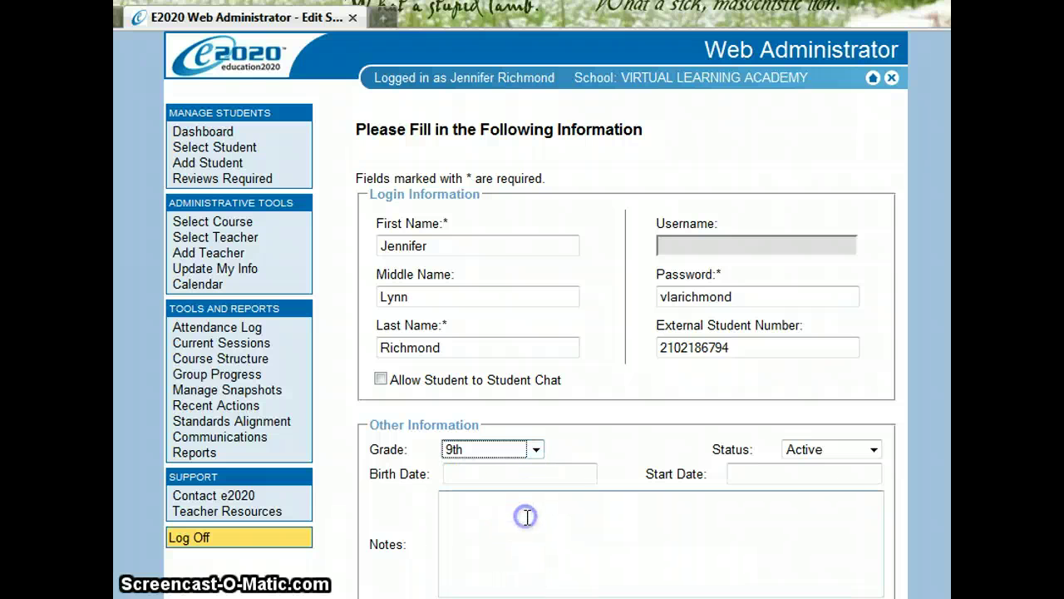
pyautogui.click(594, 498)
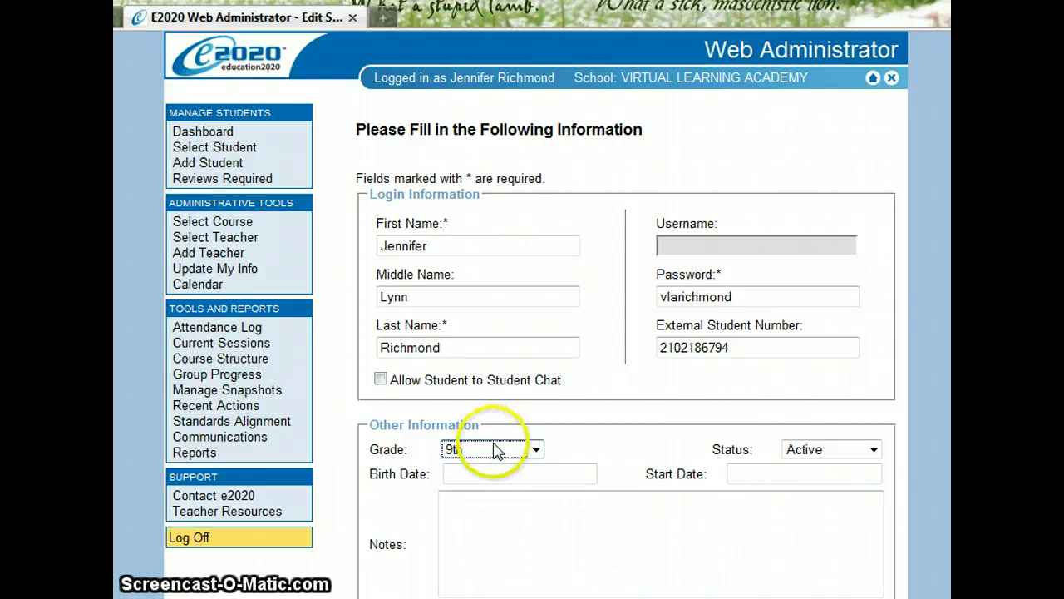
pyautogui.click(497, 471)
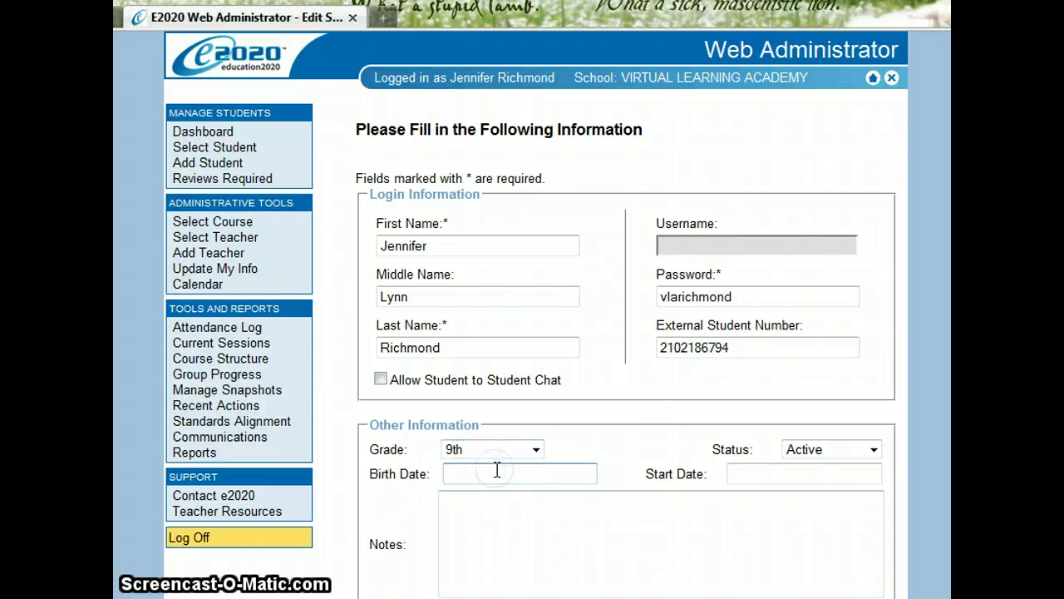
pyautogui.write('04/13/1982')
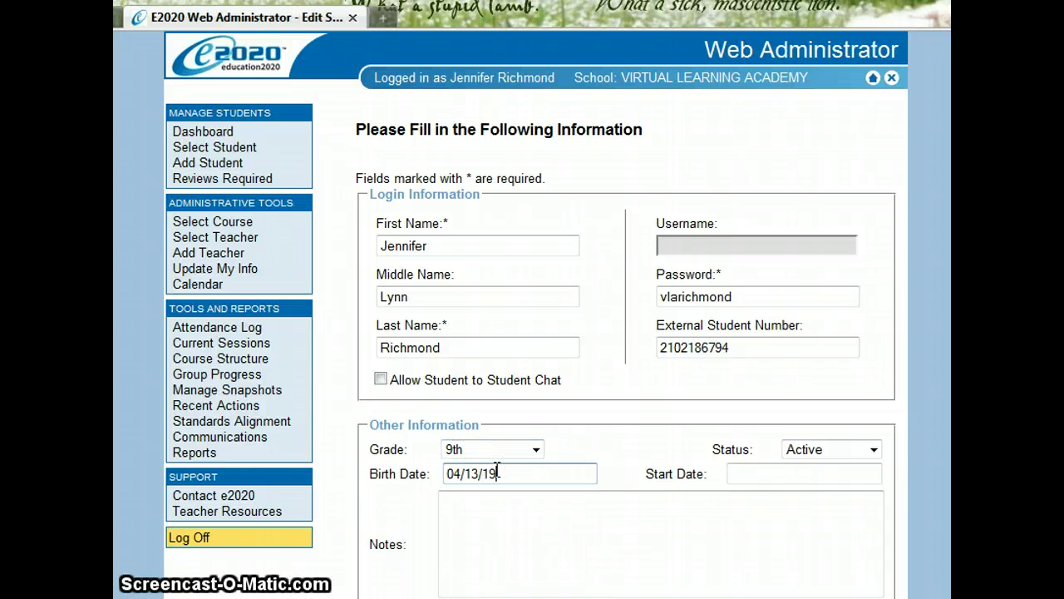
# Set start date 08/08/2011 and add notes on seasonal allergies and not releasing to step-father
pyautogui.click(755, 470)
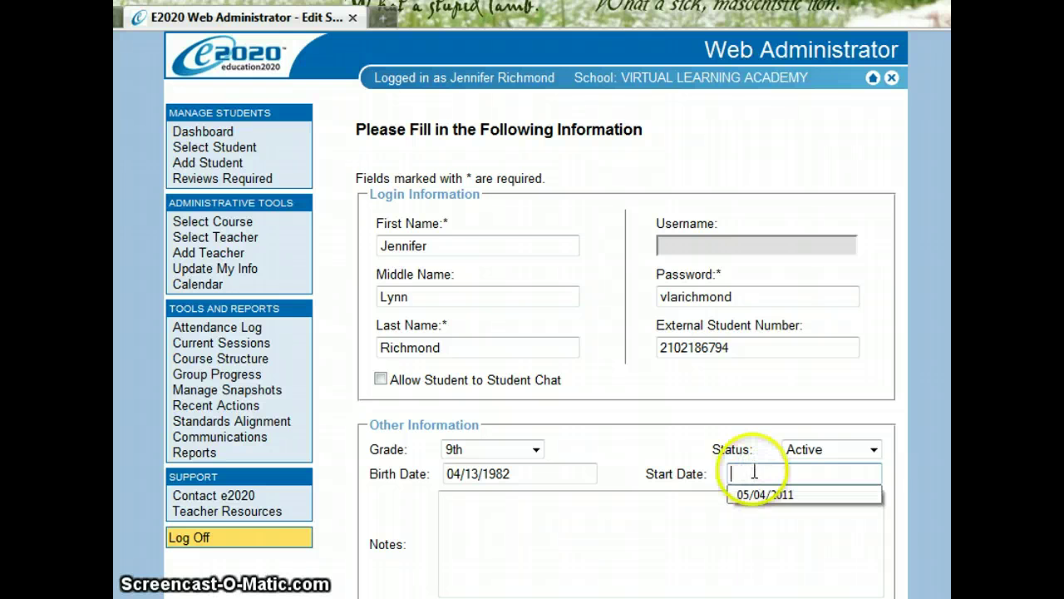
pyautogui.click(755, 470)
pyautogui.write('08/0')
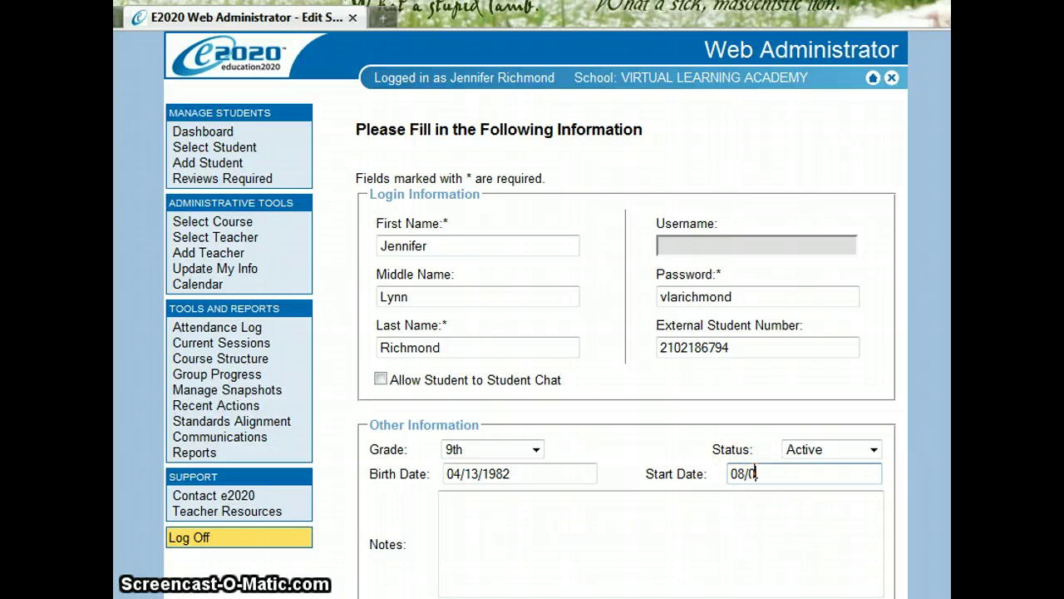
pyautogui.write('8/')
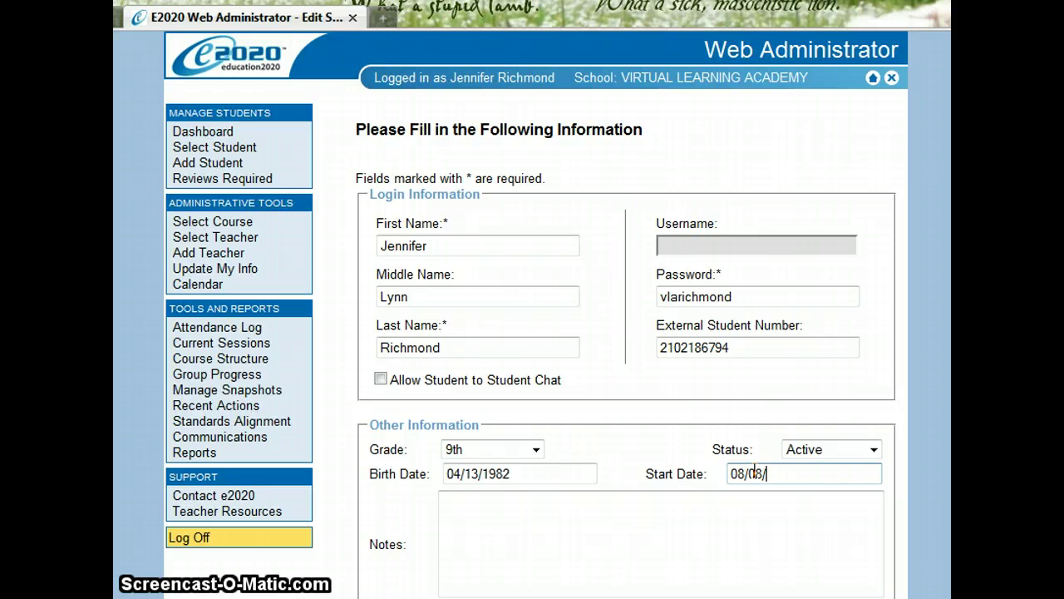
pyautogui.write('2011')
pyautogui.click(760, 521)
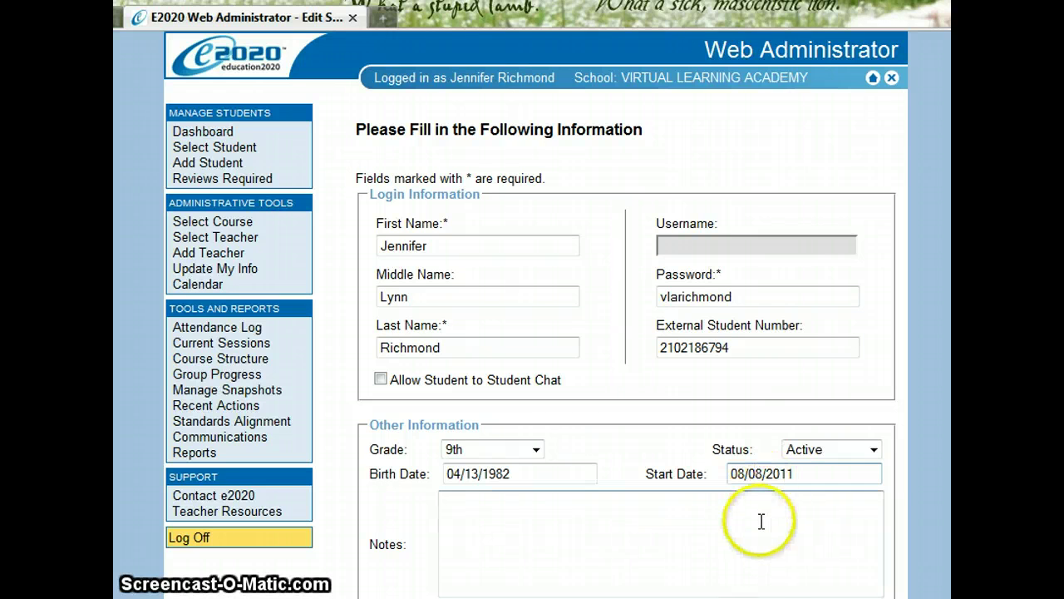
pyautogui.write('-')
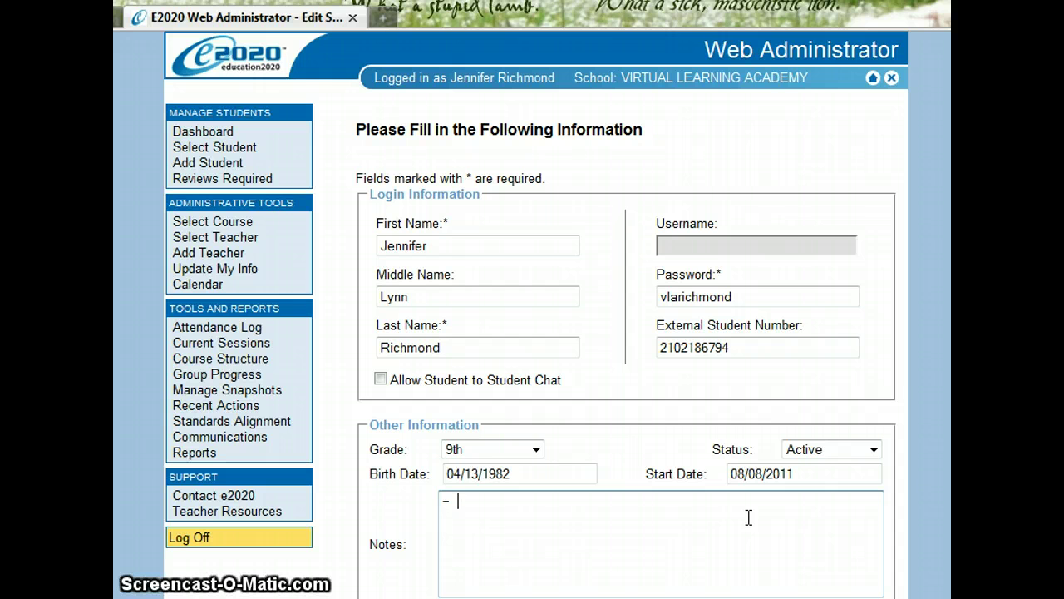
pyautogui.write(' al')
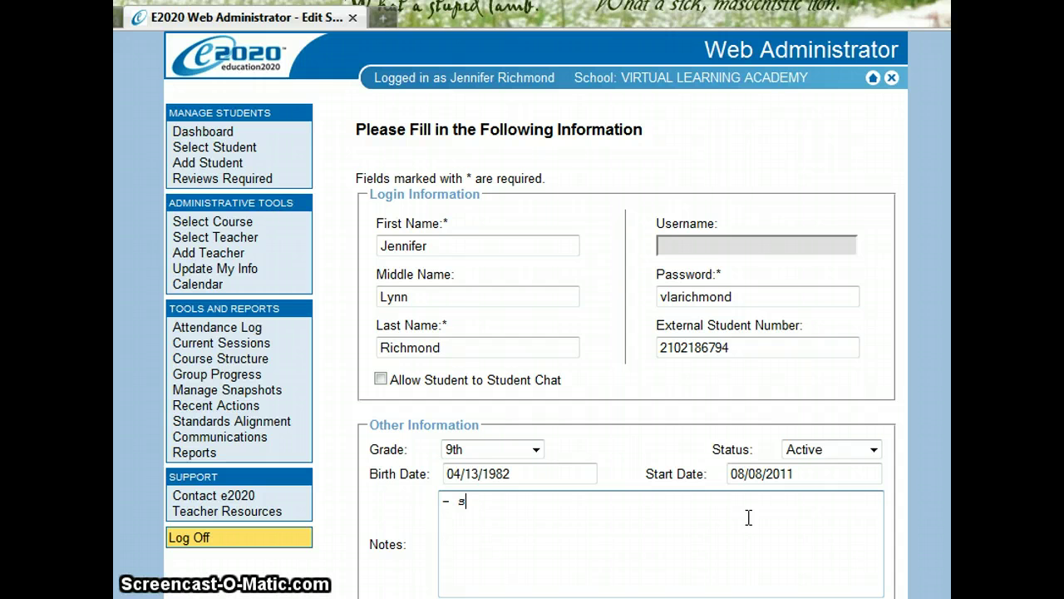
pyautogui.write('easonal all')
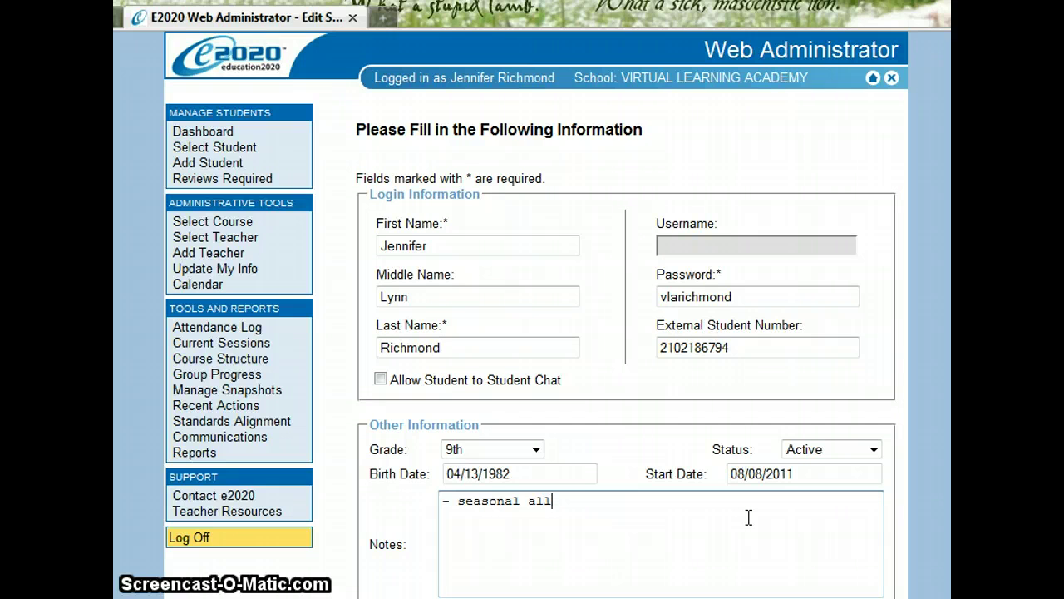
pyautogui.write('ergies')
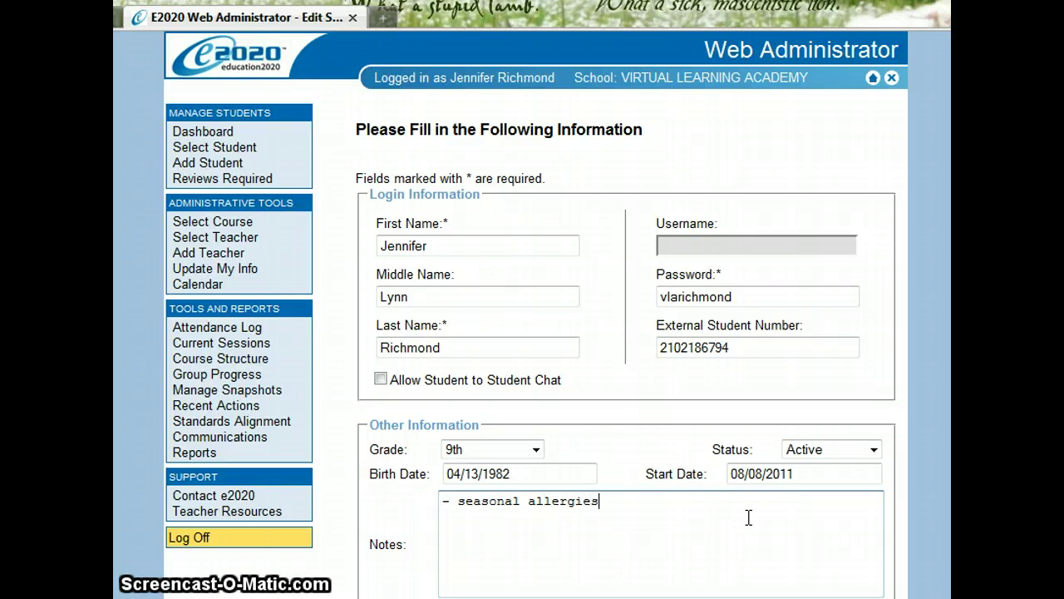
pyautogui.write('- do not release to ste')
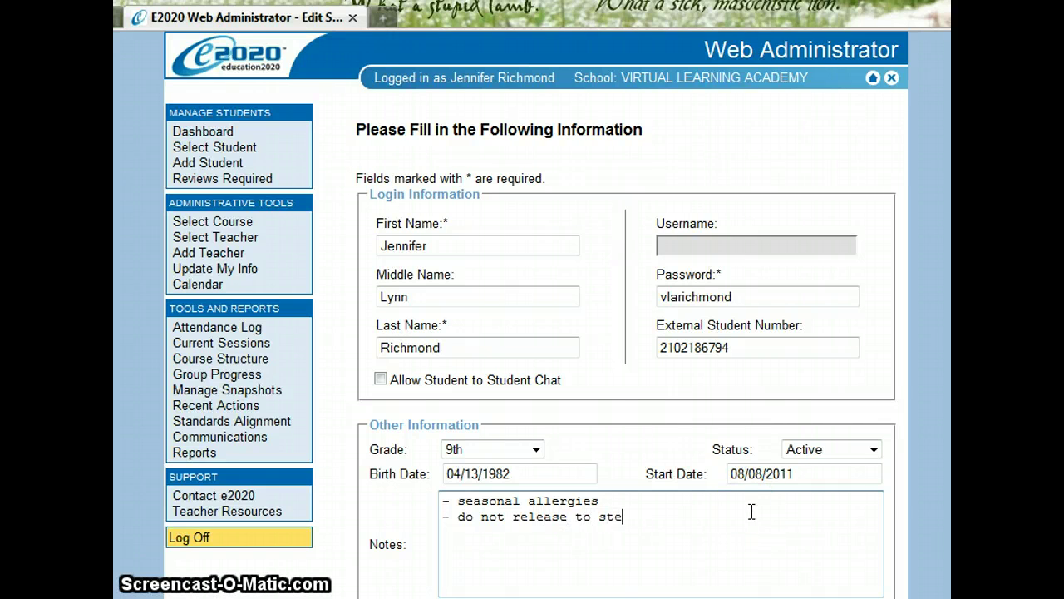
pyautogui.write('p-father.')
pyautogui.press('BackSpace')
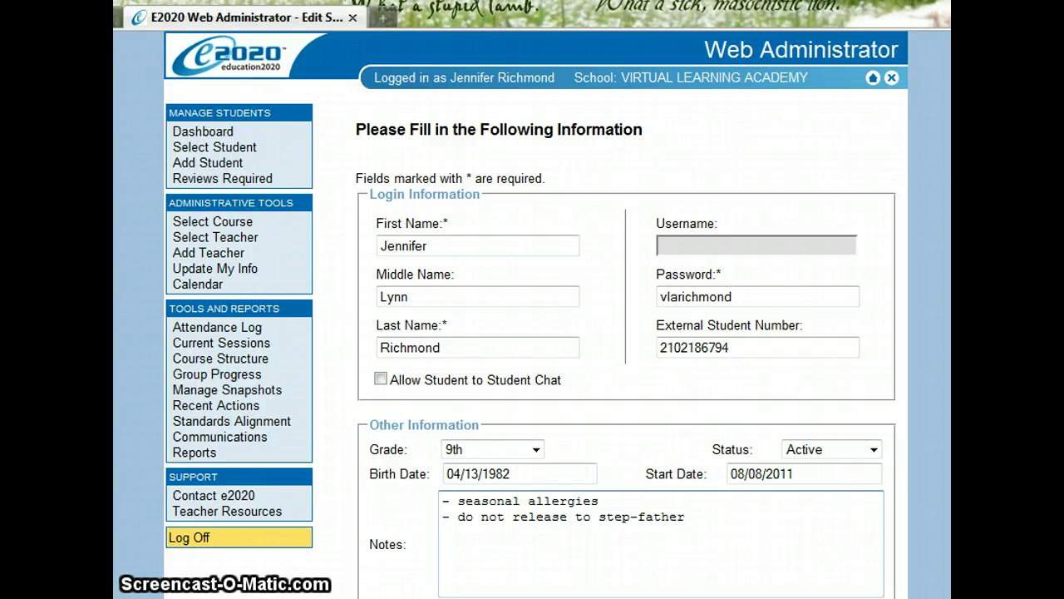
# Set Gender to Female and Primary Ethnicity to White under Demographic Data
pyautogui.scroll(-4, 536, 333)
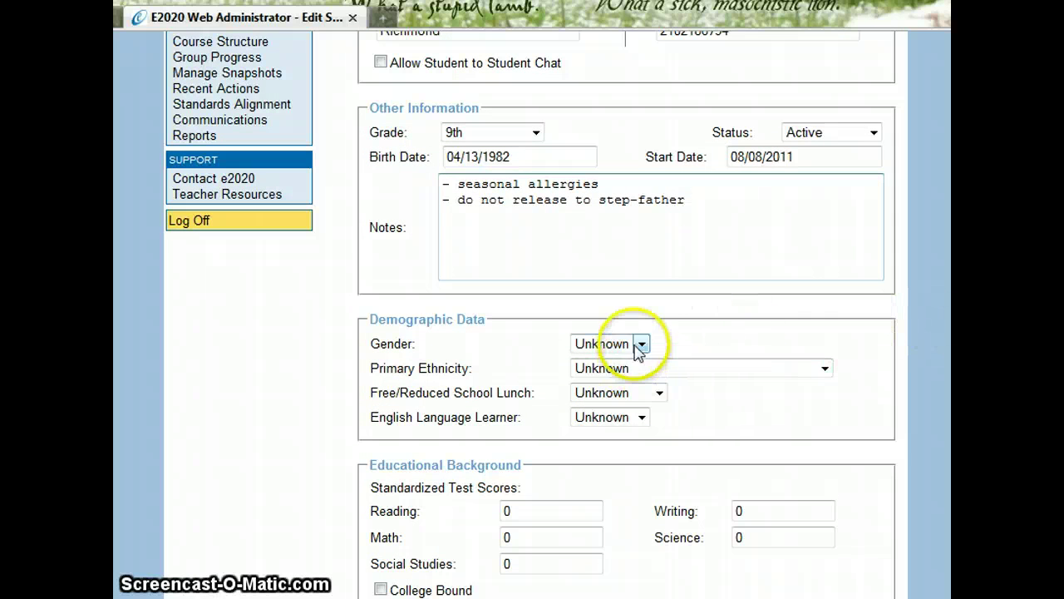
pyautogui.click(640, 345)
pyautogui.click(630, 377)
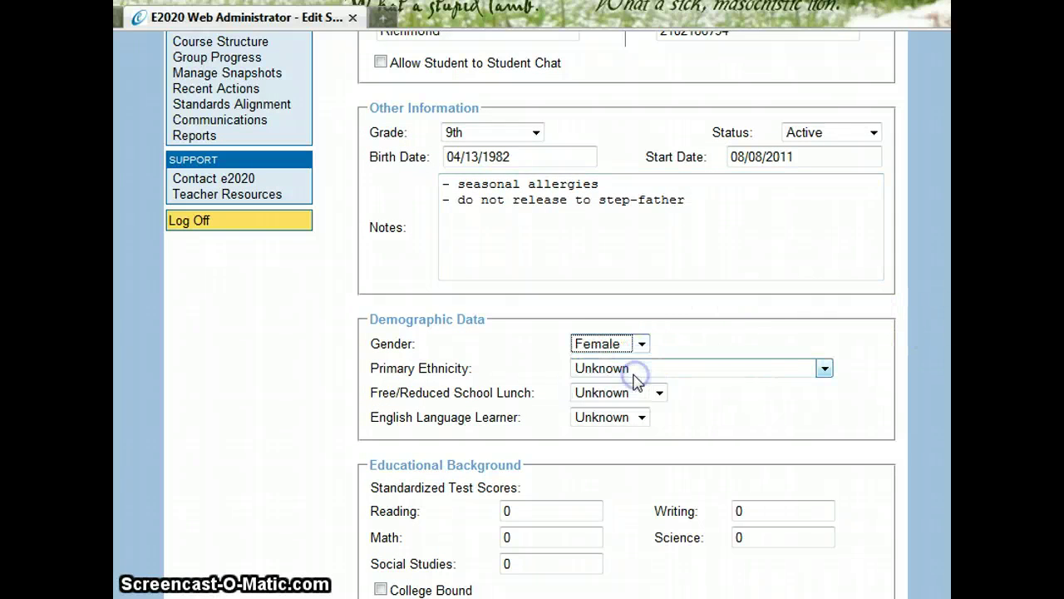
pyautogui.click(630, 369)
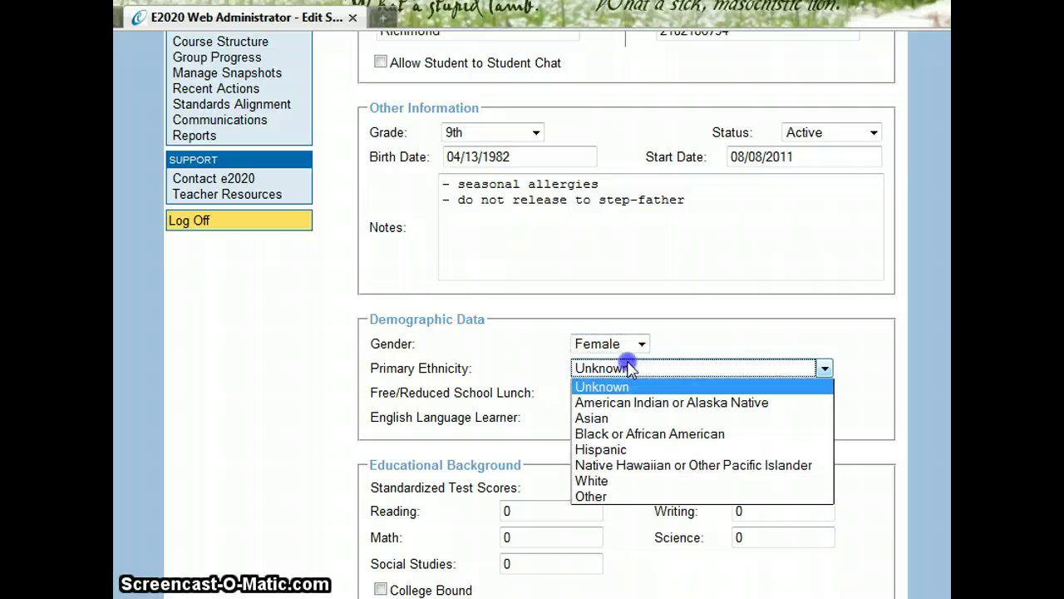
pyautogui.click(629, 481)
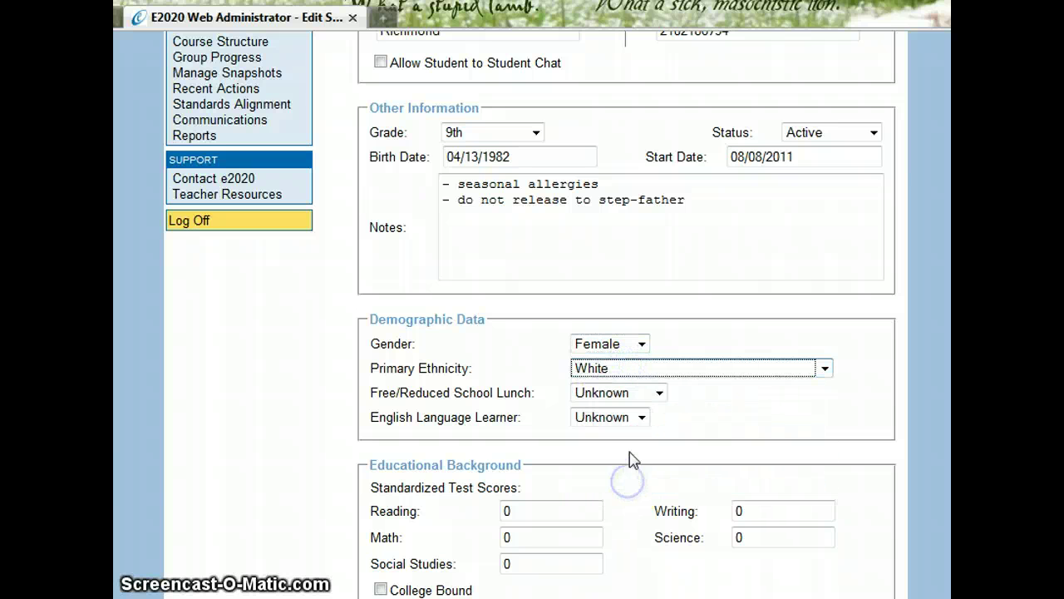
pyautogui.click(625, 394)
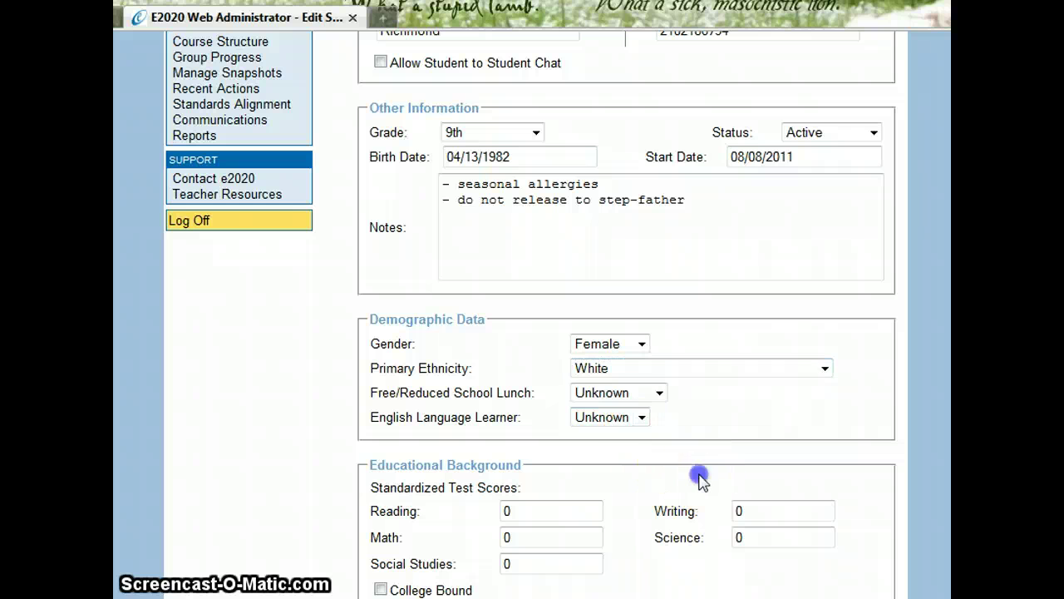
# Tick Enable eReader in the student's User Options
pyautogui.scroll(-5, 700, 480)
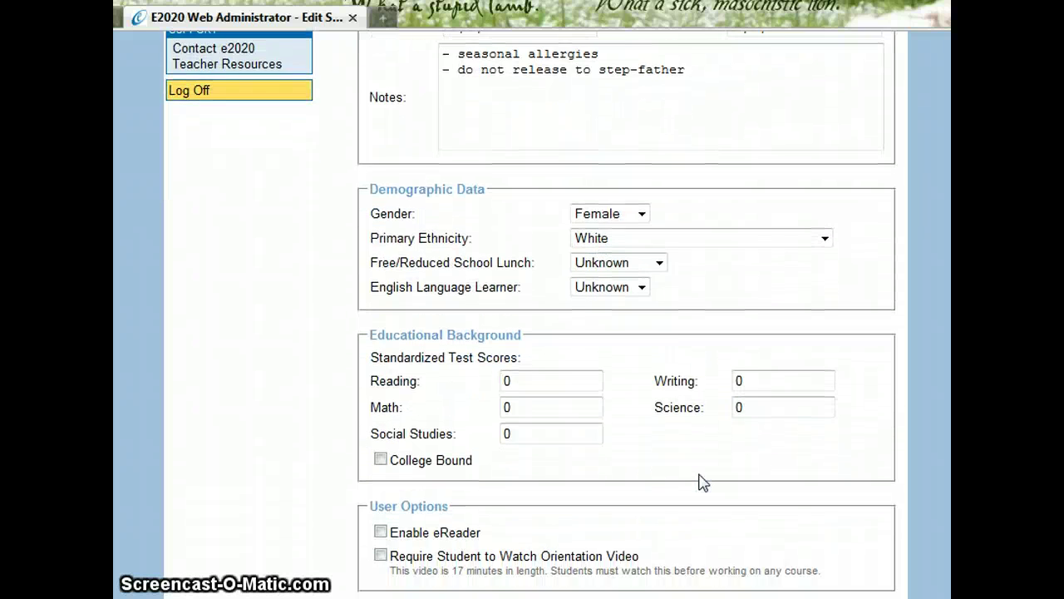
pyautogui.scroll(-3, 700, 483)
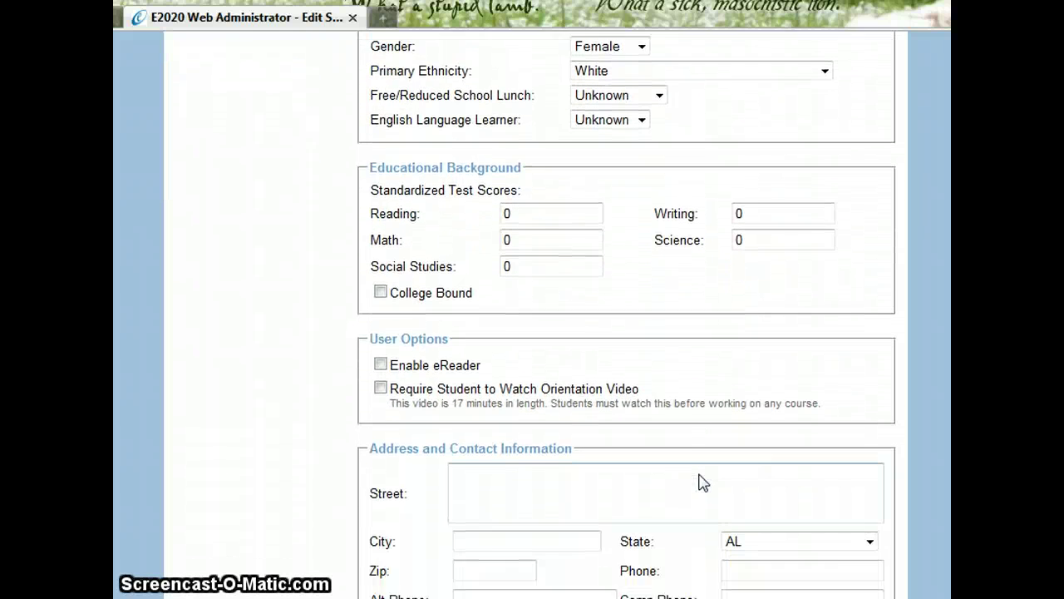
pyautogui.scroll(-2, 700, 482)
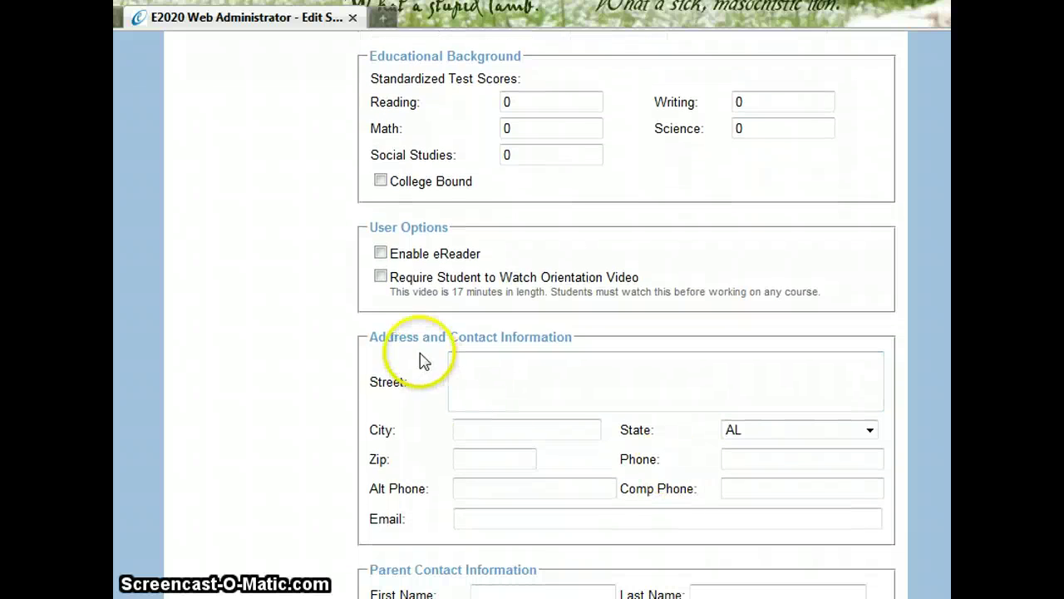
pyautogui.click(380, 253)
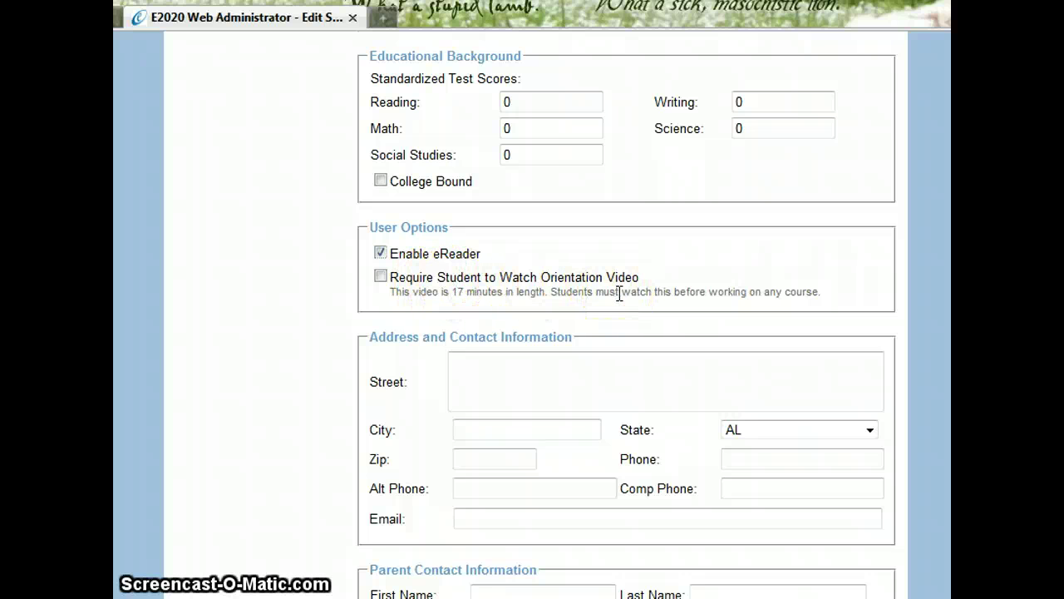
pyautogui.scroll(-3, 619, 293)
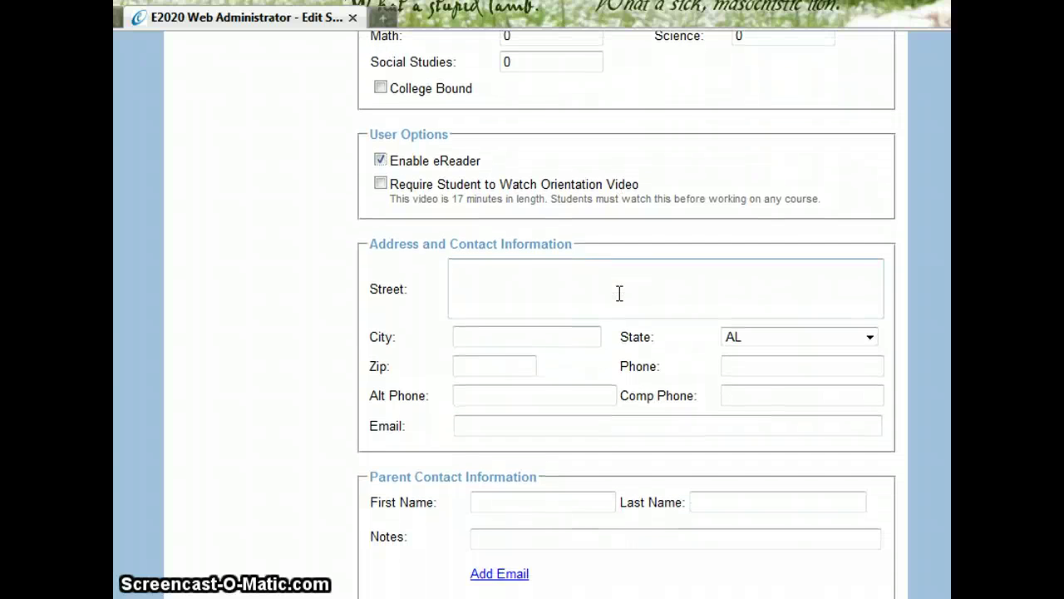
# Enter the student's street address, city, state and zip code
pyautogui.scroll(-1, 619, 292)
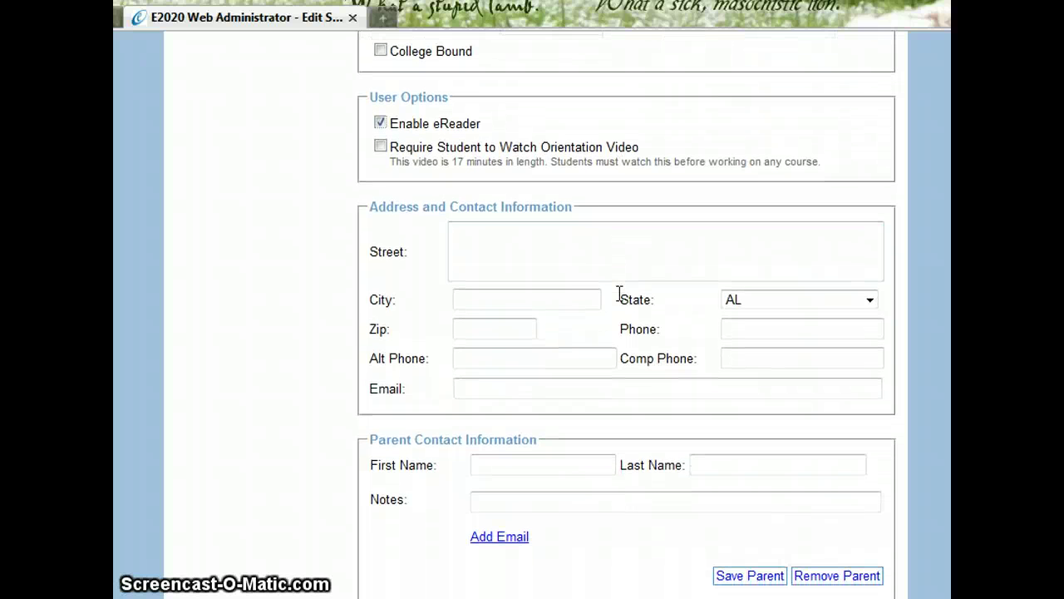
pyautogui.click(561, 231)
pyautogui.write('1234')
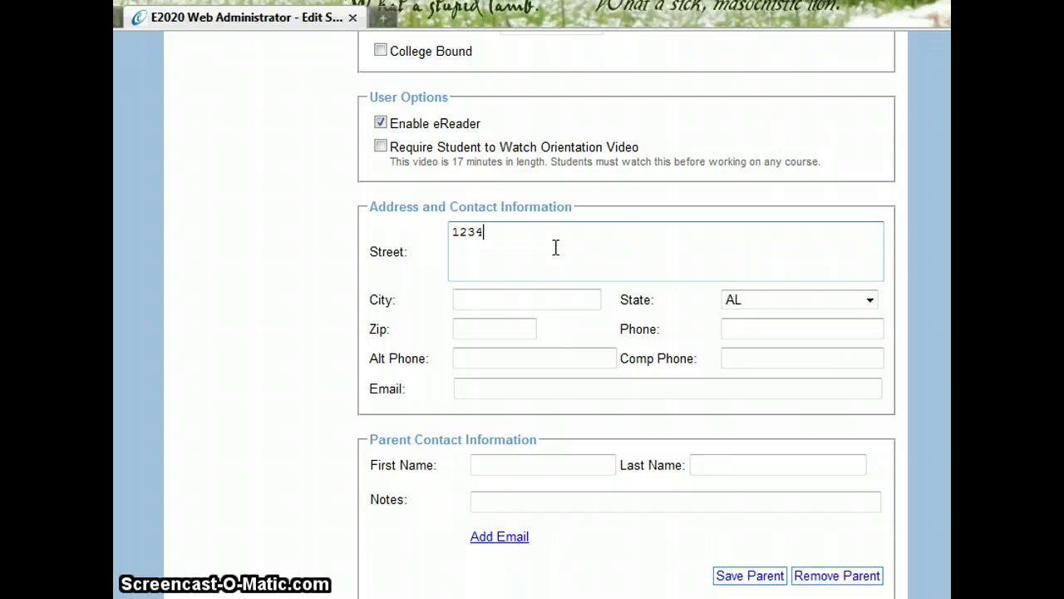
pyautogui.write('5 Somewhere')
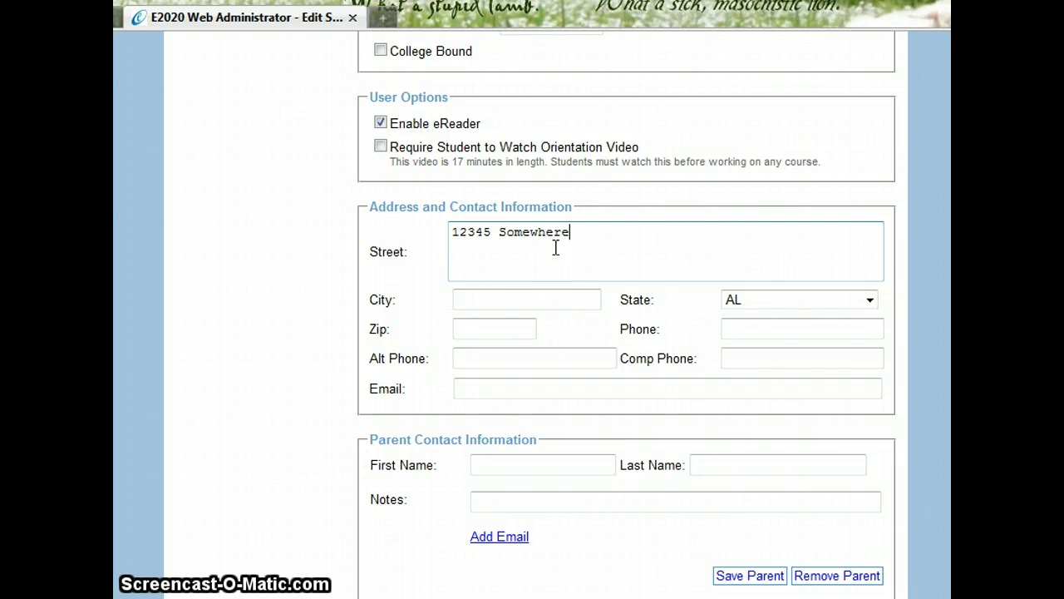
pyautogui.press('Tab')
pyautogui.write('A')
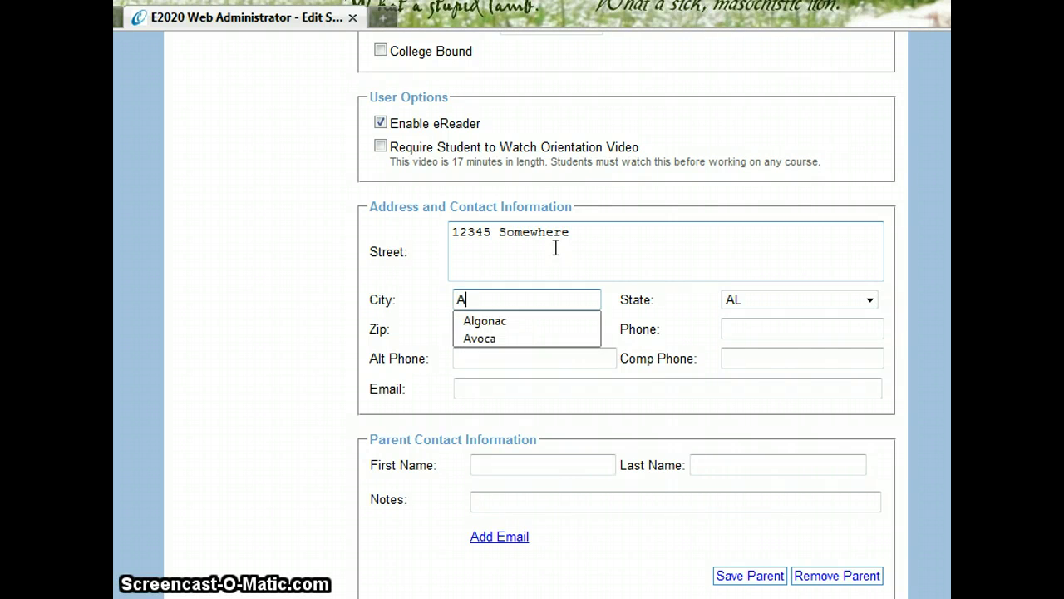
pyautogui.write('nytown')
pyautogui.press('Tab')
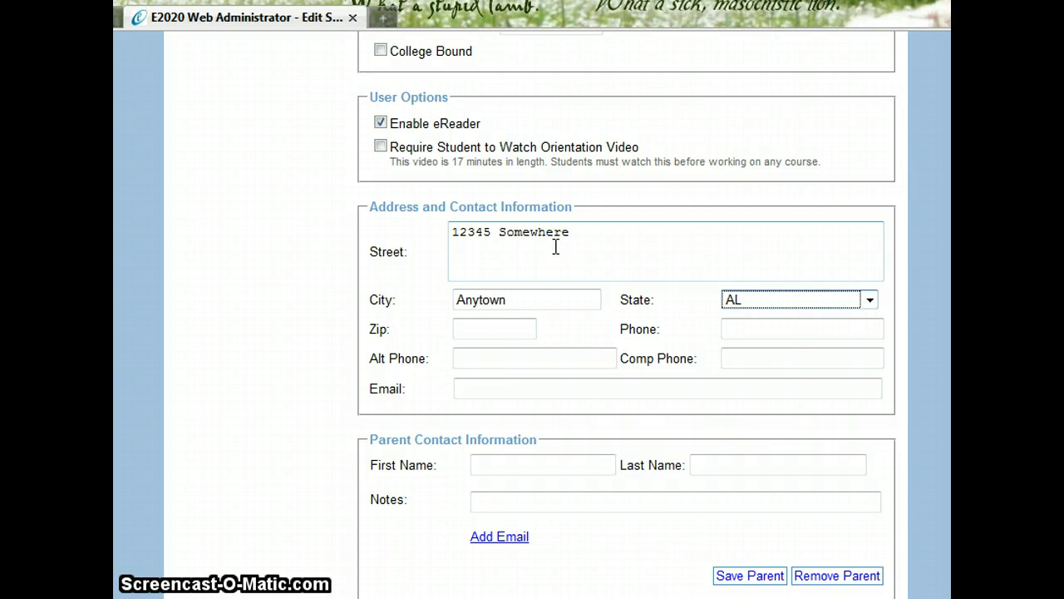
pyautogui.write('mi')
pyautogui.press('Tab')
pyautogui.write('48')
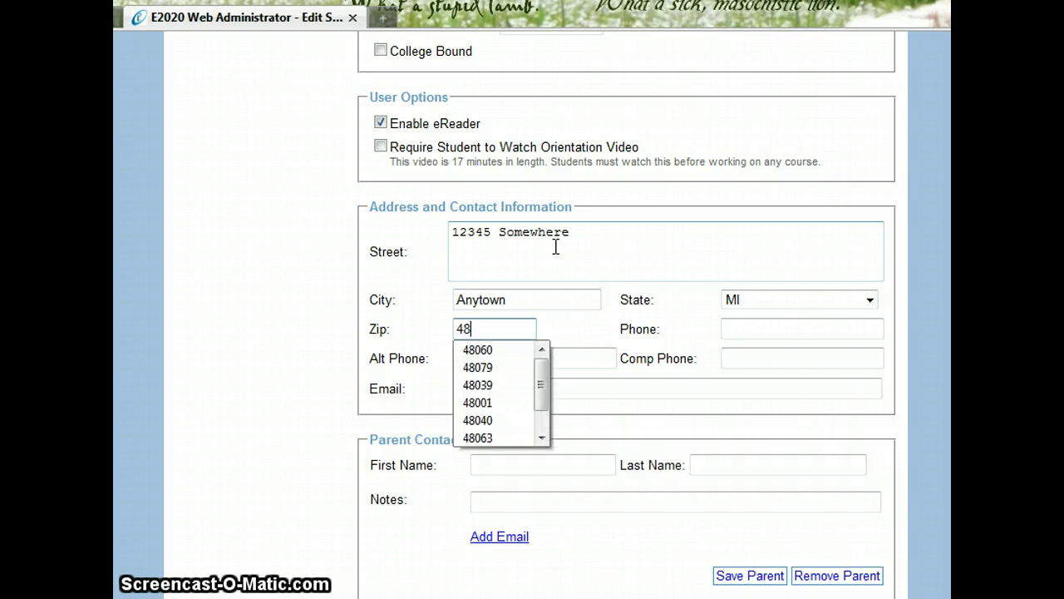
pyautogui.write('060')
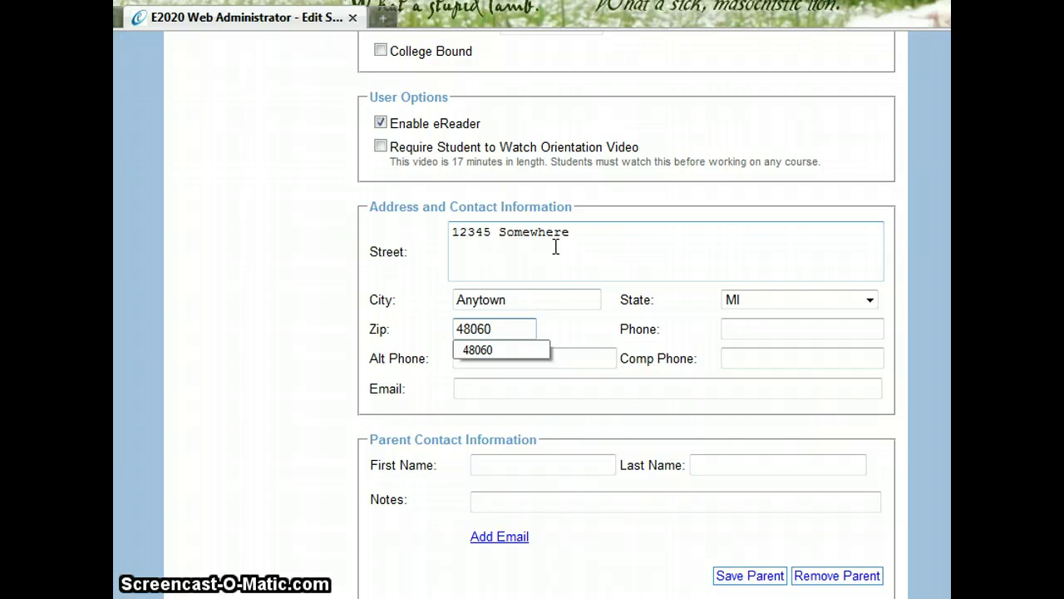
pyautogui.hotkey('shift', 'Tab')
pyautogui.hotkey('shift', 'Tab')
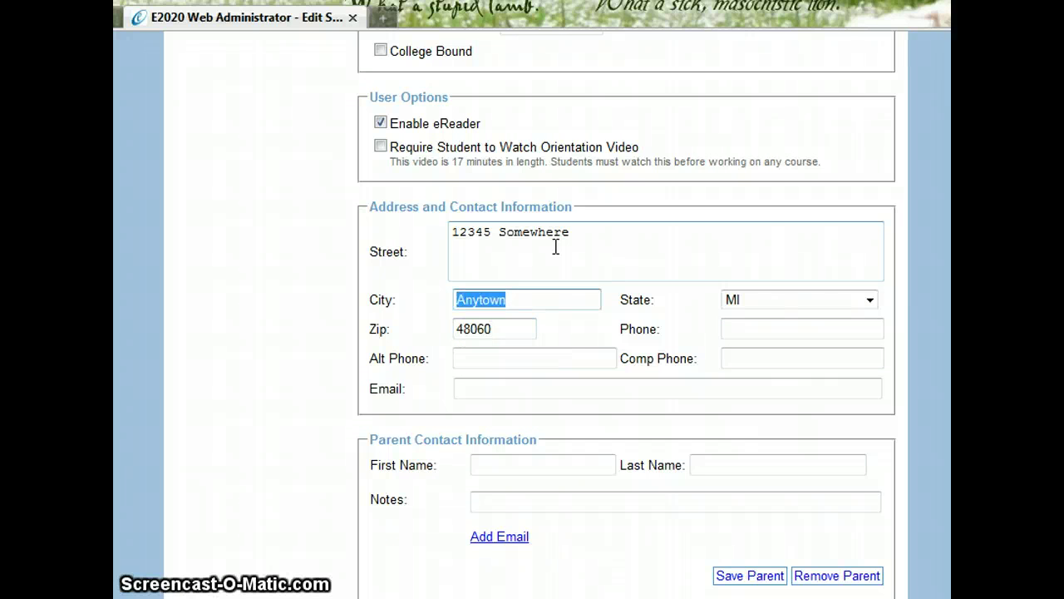
pyautogui.write('Port Huron')
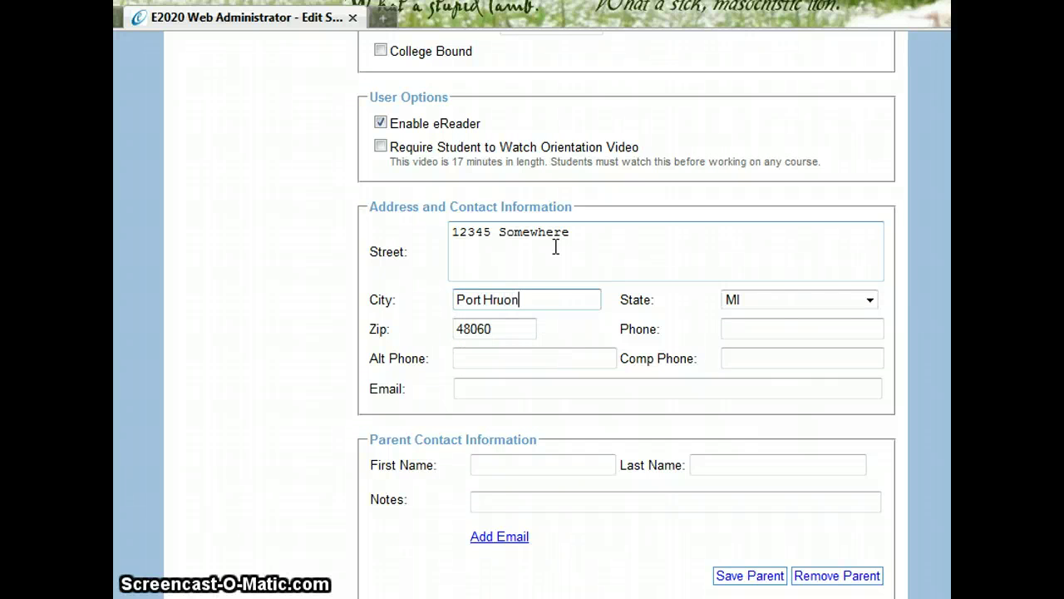
pyautogui.press('BackSpace')
pyautogui.press('BackSpace')
pyautogui.press('BackSpace')
pyautogui.press('BackSpace')
pyautogui.write('uron')
# Enter the student's main phone, alternate phone and e-mail address
pyautogui.press('Tab')
pyautogui.press('Tab')
pyautogui.press('Tab')
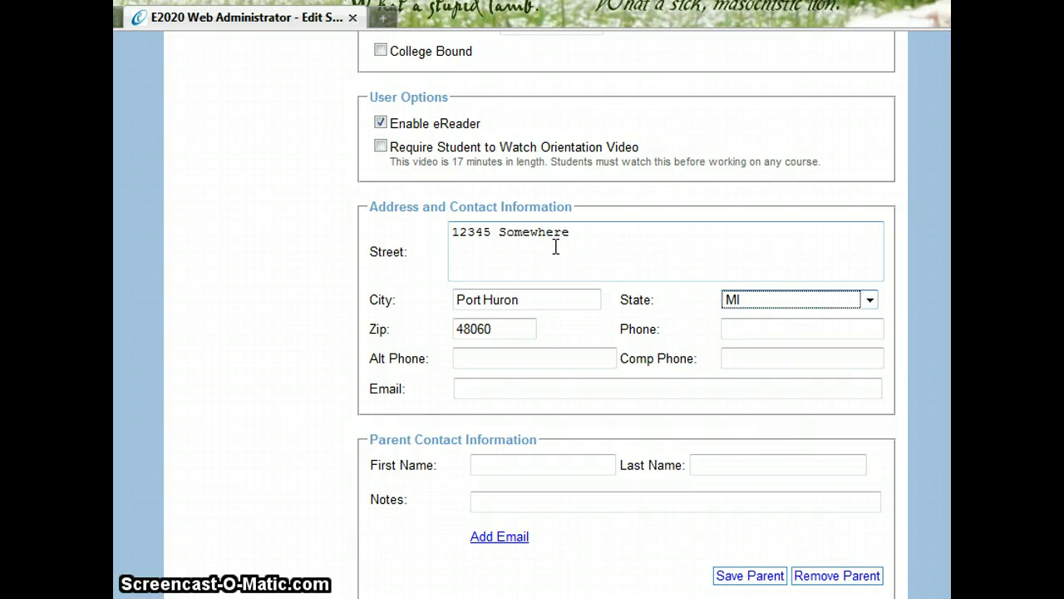
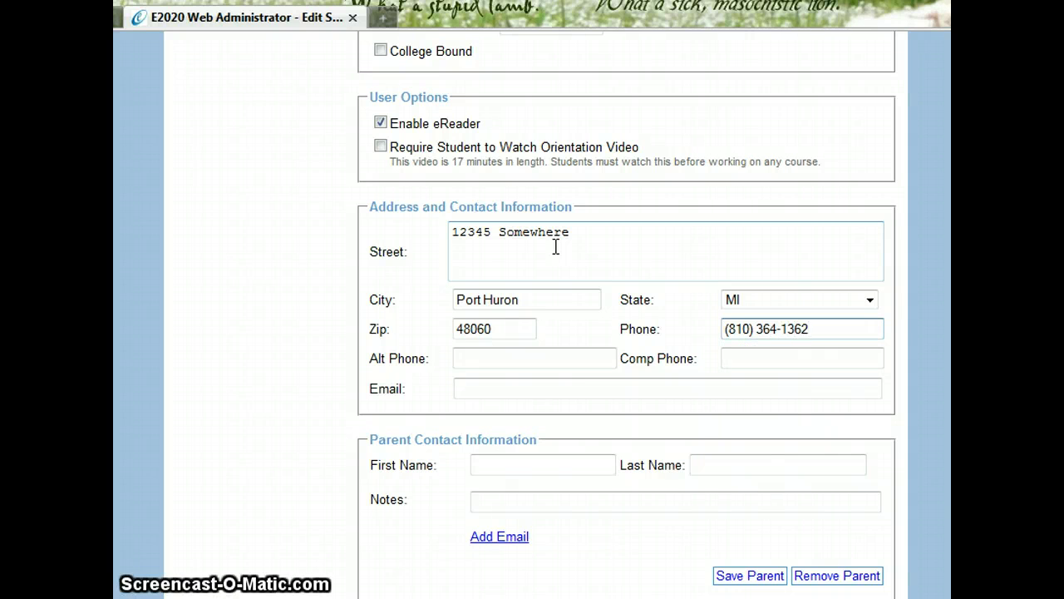
pyautogui.press('Tab')
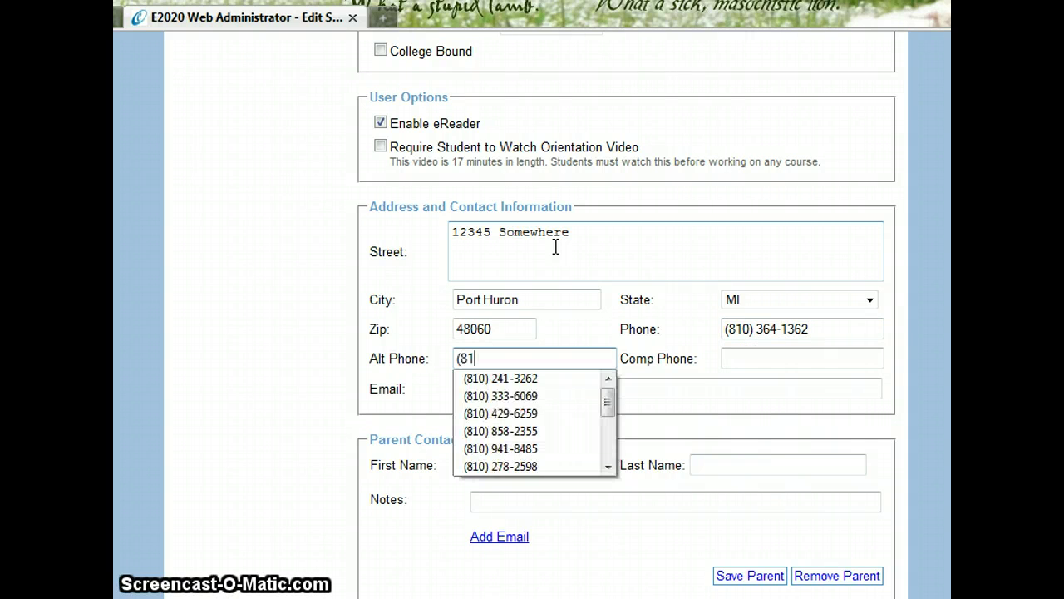
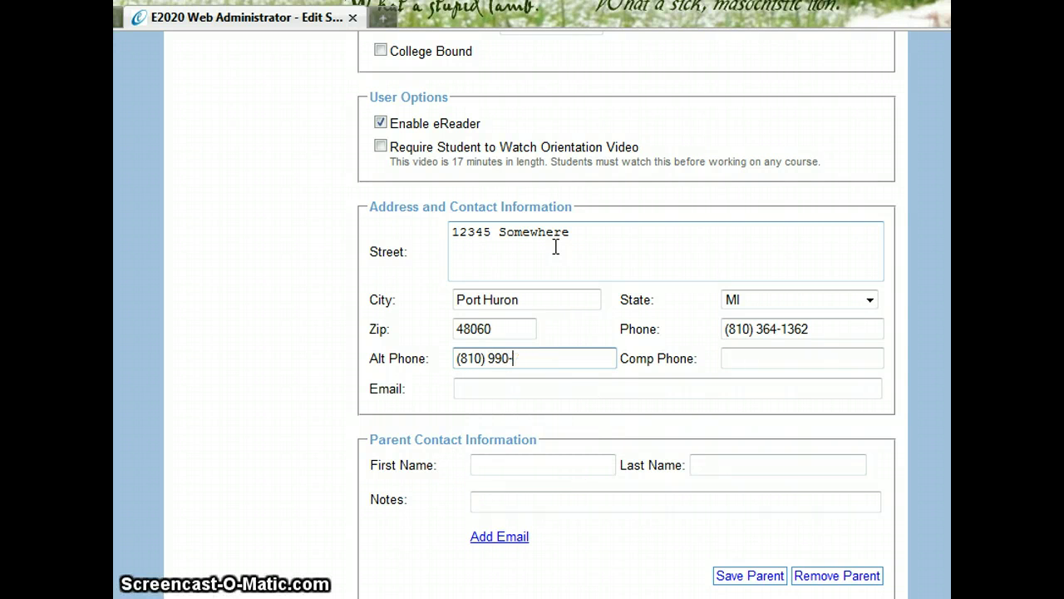
pyautogui.press('Tab')
pyautogui.press('Tab')
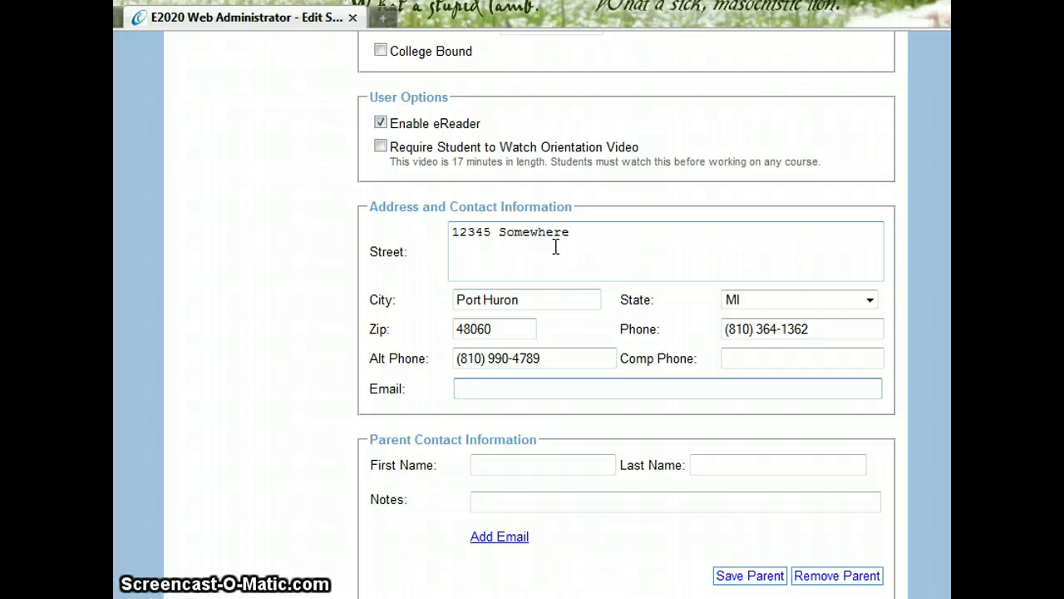
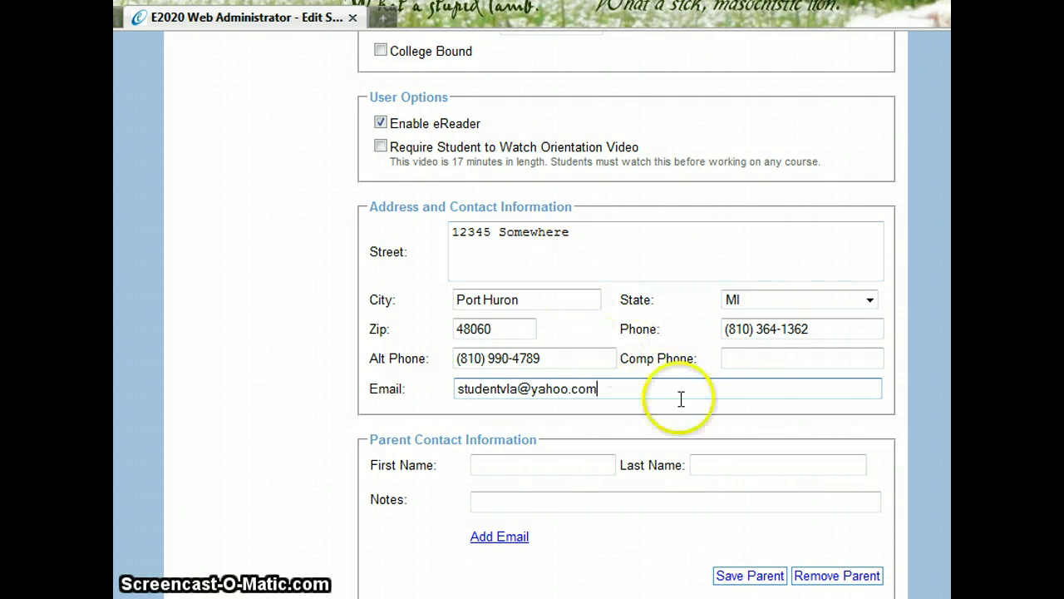
pyautogui.click(784, 420)
pyautogui.scroll(-1, 786, 424)
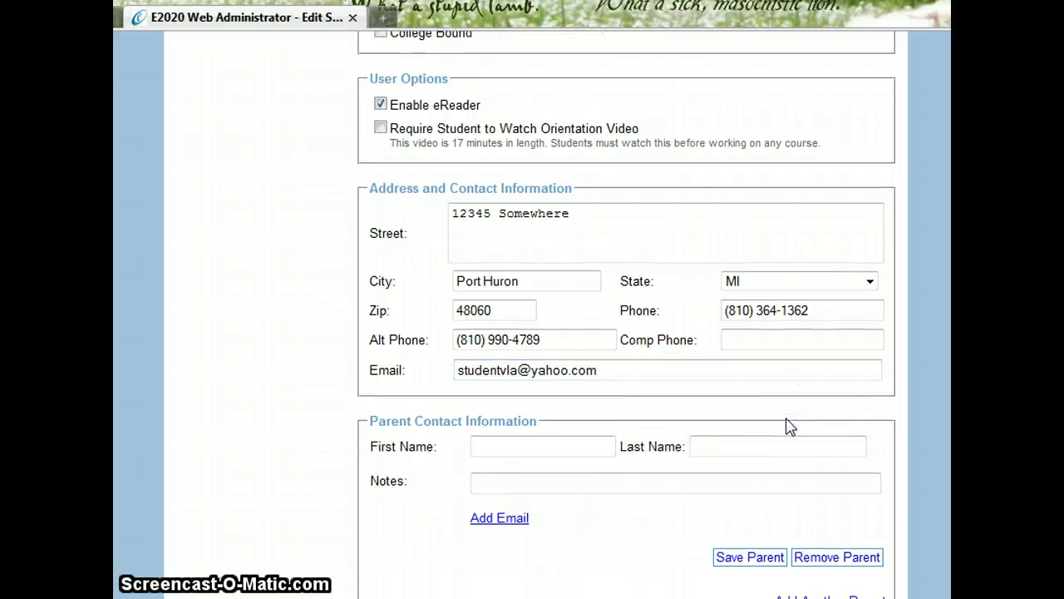
pyautogui.scroll(-1, 790, 426)
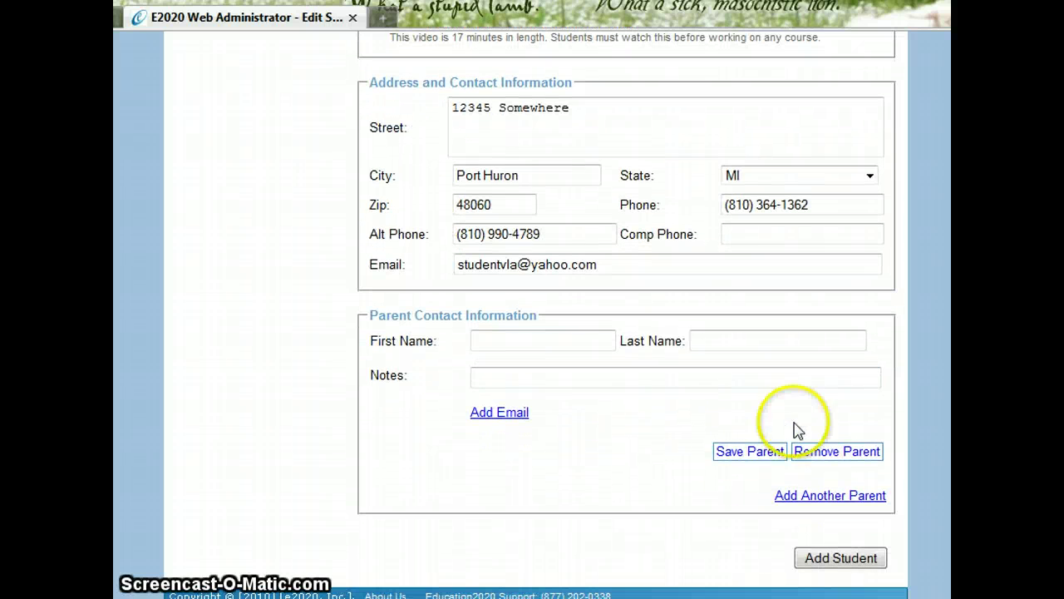
pyautogui.click(838, 561)
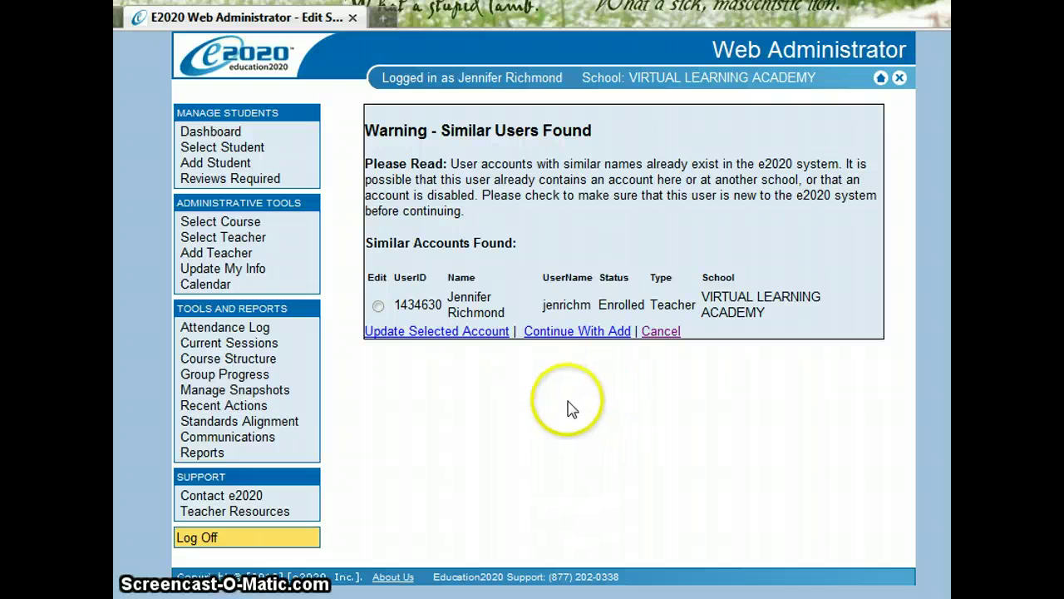
pyautogui.hotkey('alt', 'Left')
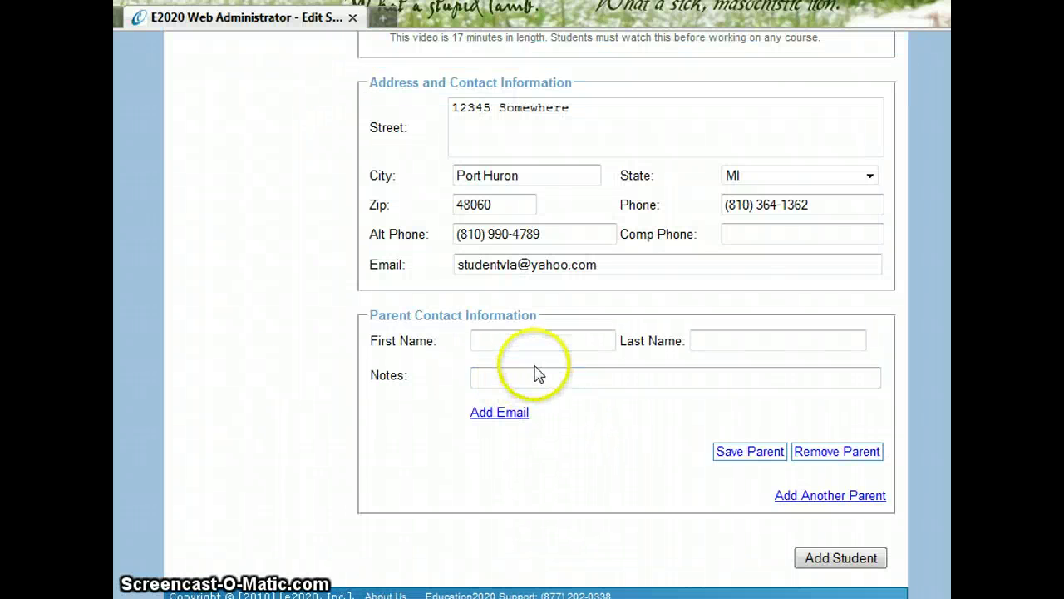
# Enter the parent's first and last name and a note with cell and work numbers
pyautogui.click(532, 337)
pyautogui.click(523, 349)
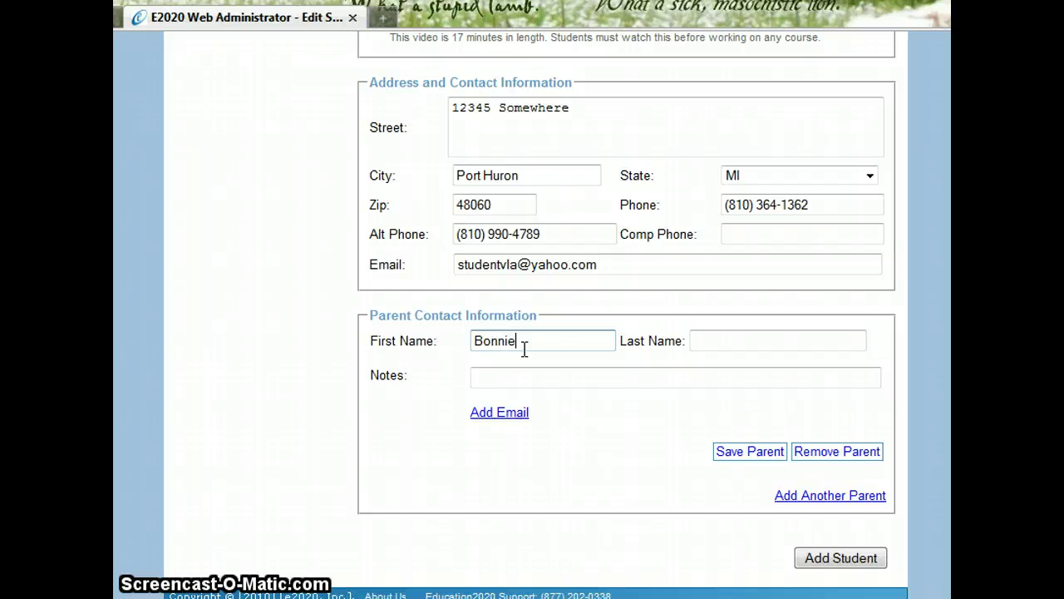
pyautogui.press('Tab')
pyautogui.write('Zech')
pyautogui.press('Tab')
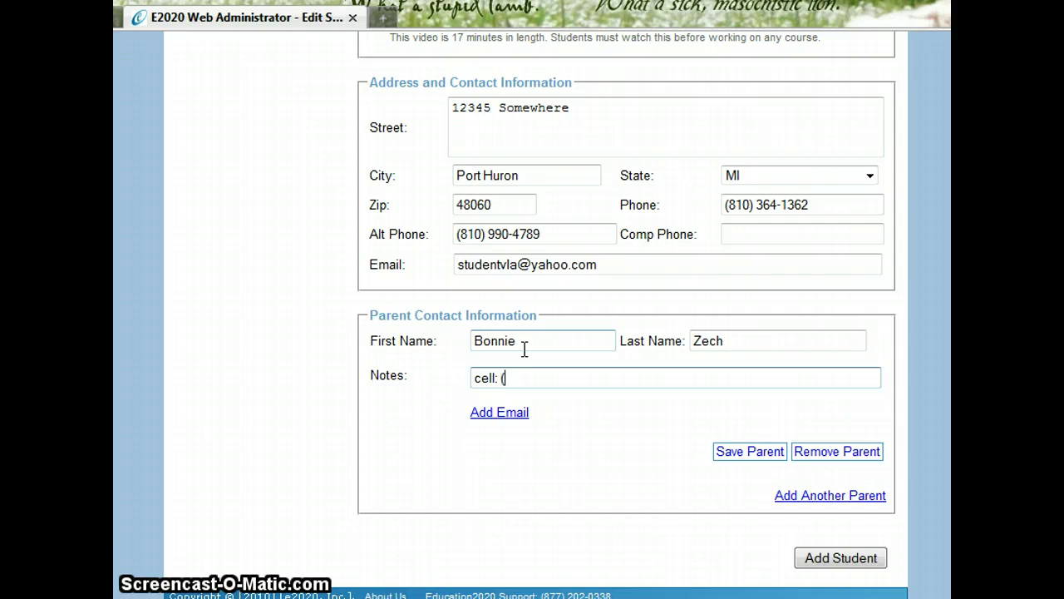
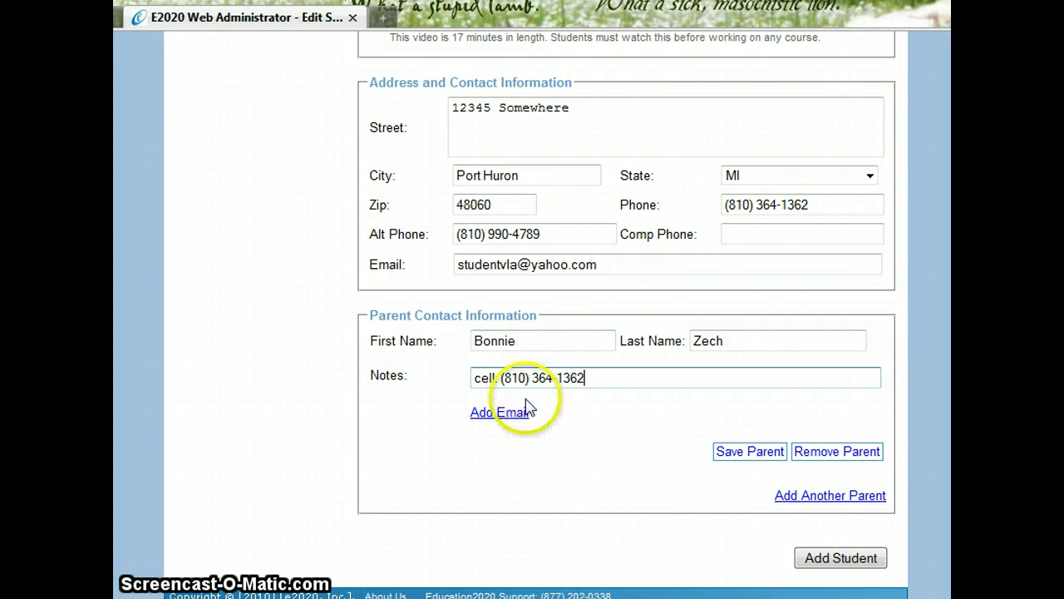
pyautogui.write(', work')
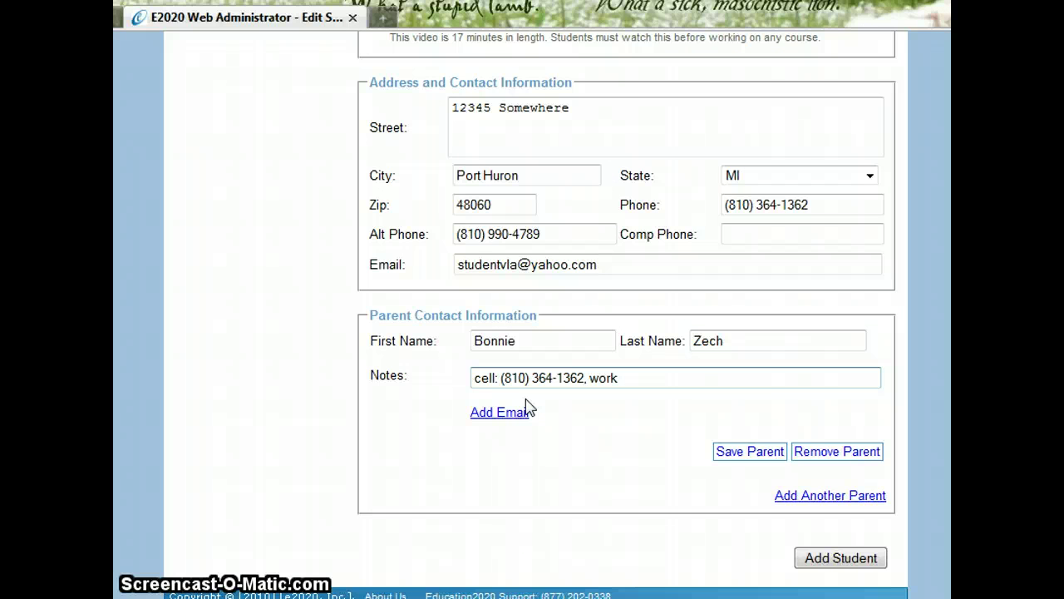
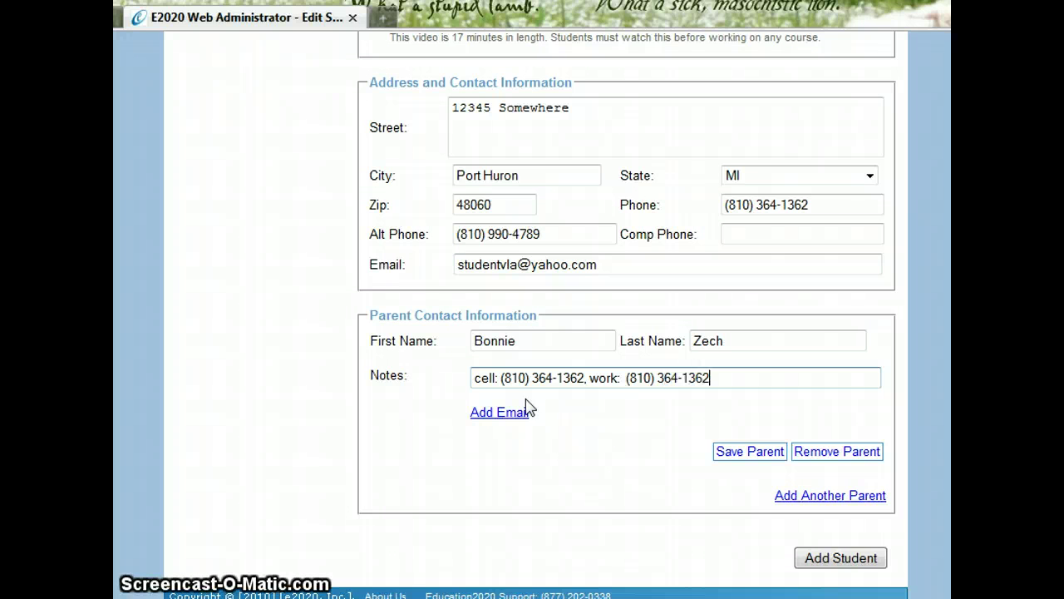
# Give the parent an e-mail with Weekly progress e-mails, save, and confirm the portal account
pyautogui.click(525, 416)
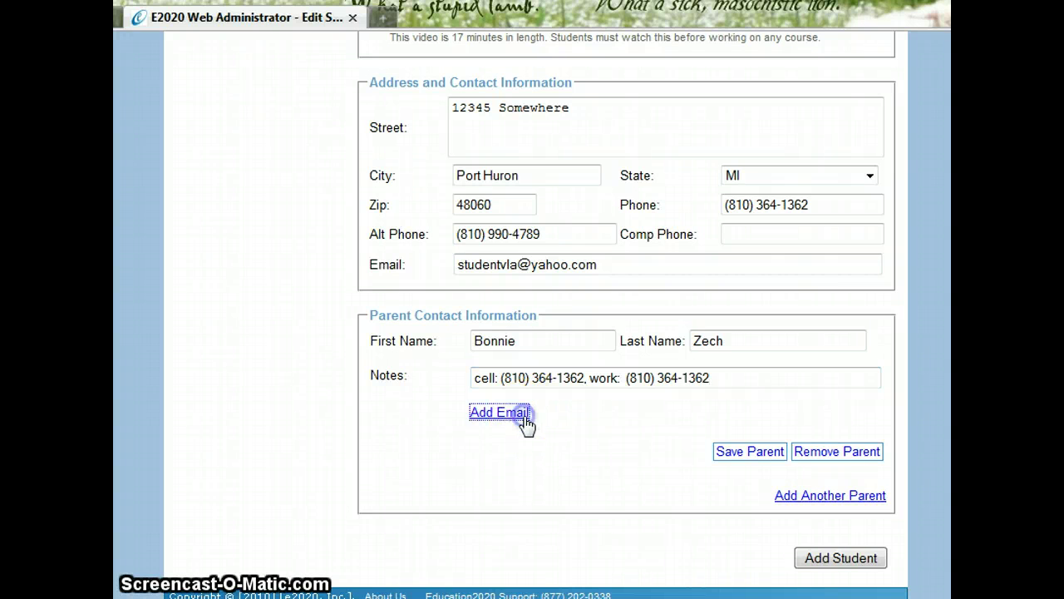
pyautogui.write('pa')
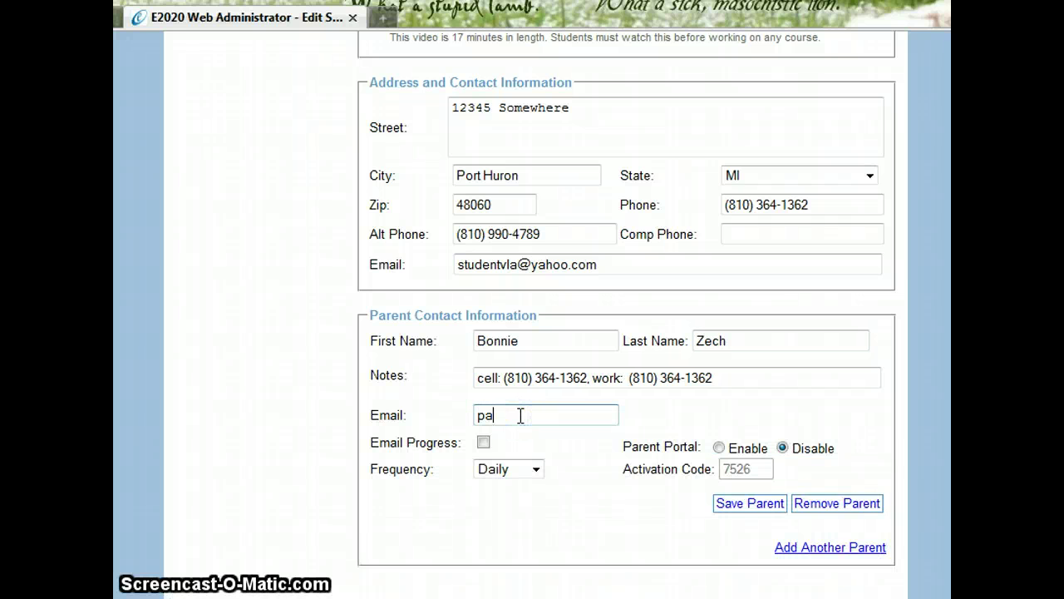
pyautogui.write('r')
pyautogui.click(521, 416)
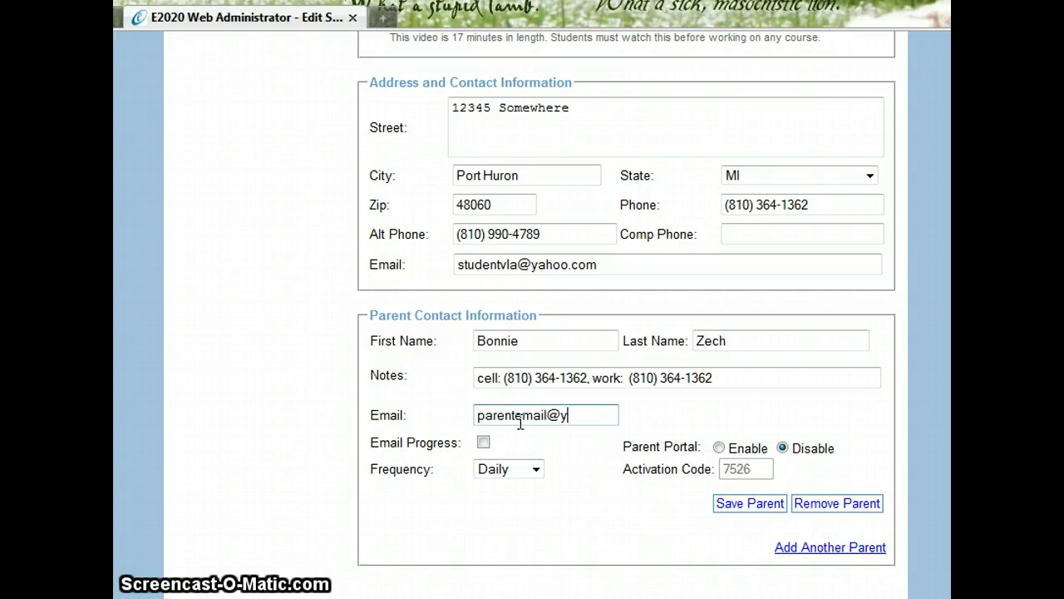
pyautogui.click(483, 442)
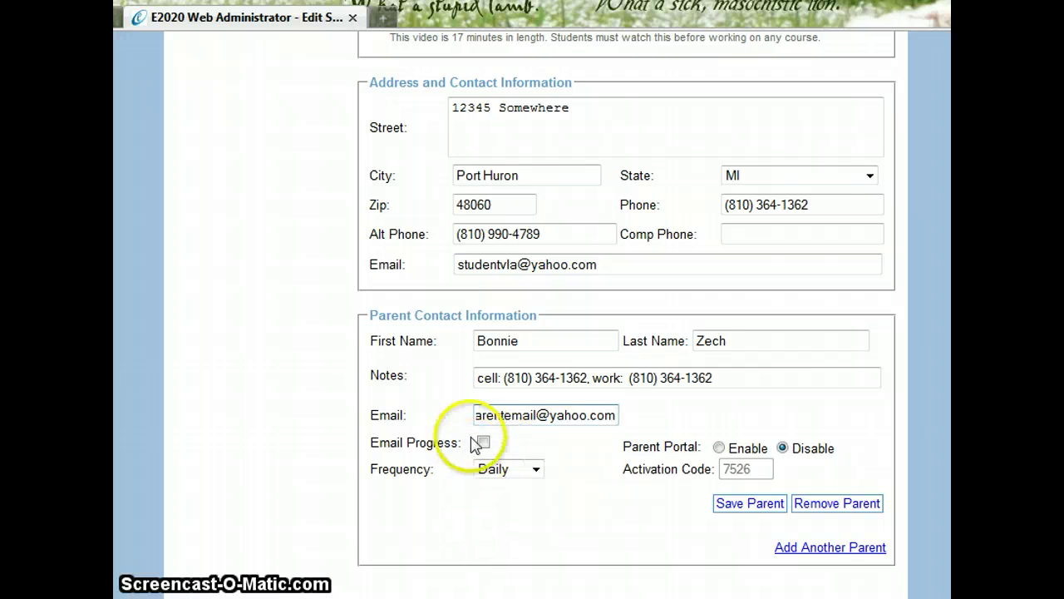
pyautogui.click(495, 470)
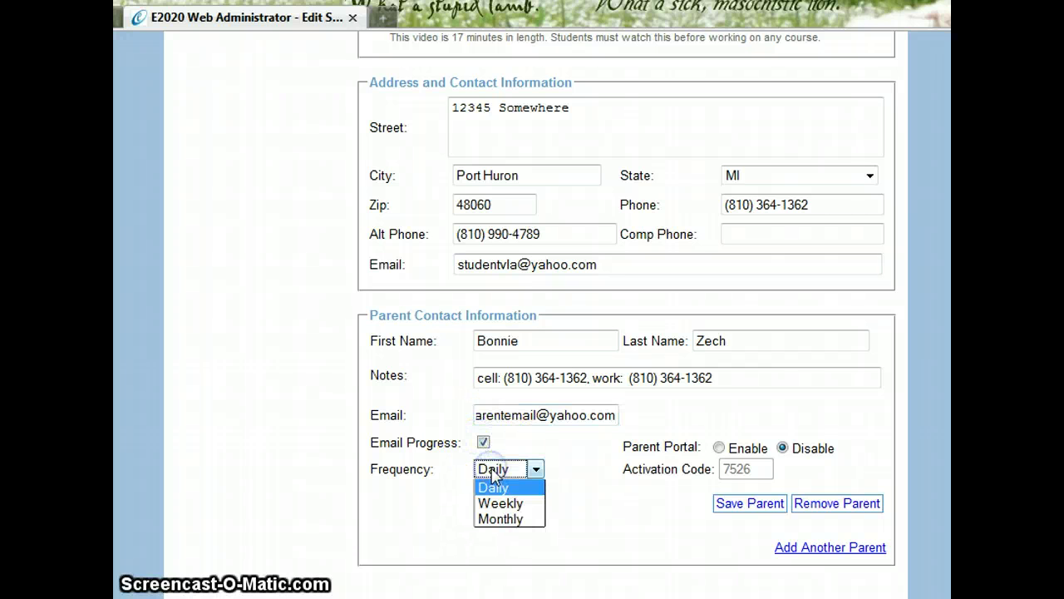
pyautogui.click(496, 503)
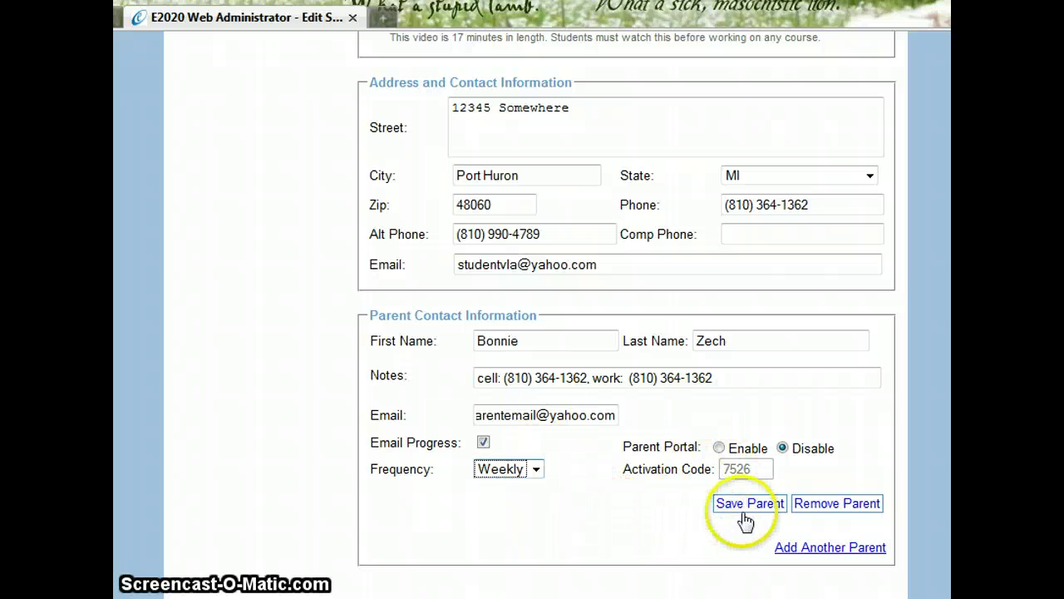
pyautogui.click(748, 509)
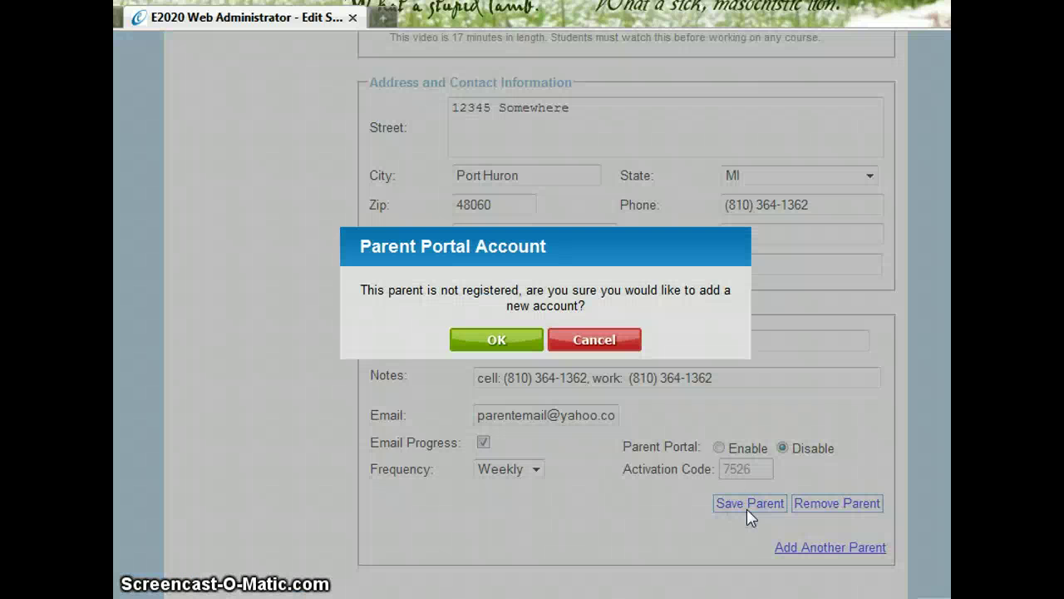
pyautogui.click(504, 340)
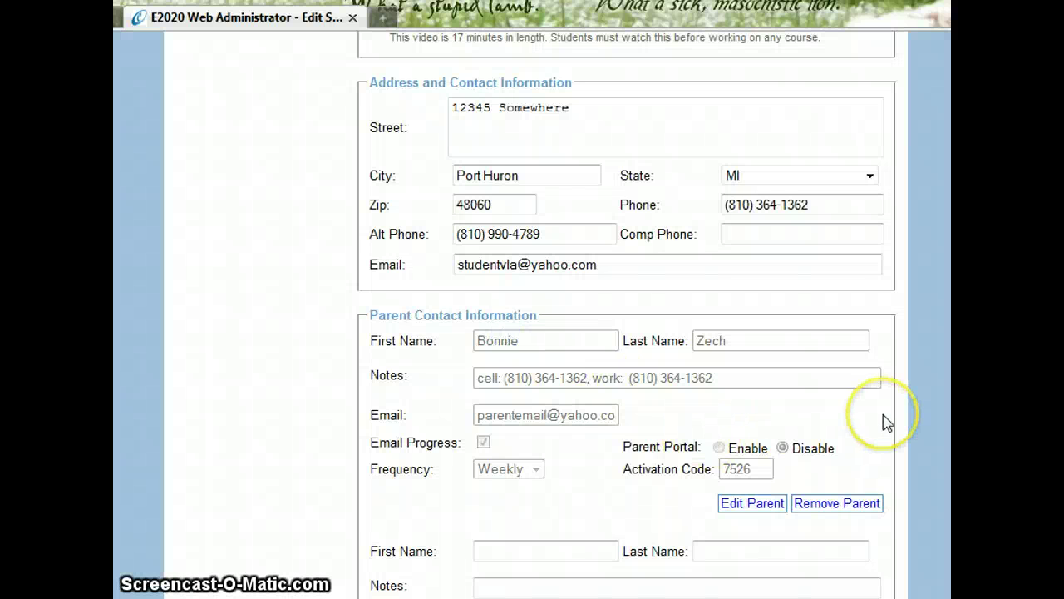
# Filter the student list to last names starting with T and open the test student's courses
pyautogui.scroll(-3, 885, 422)
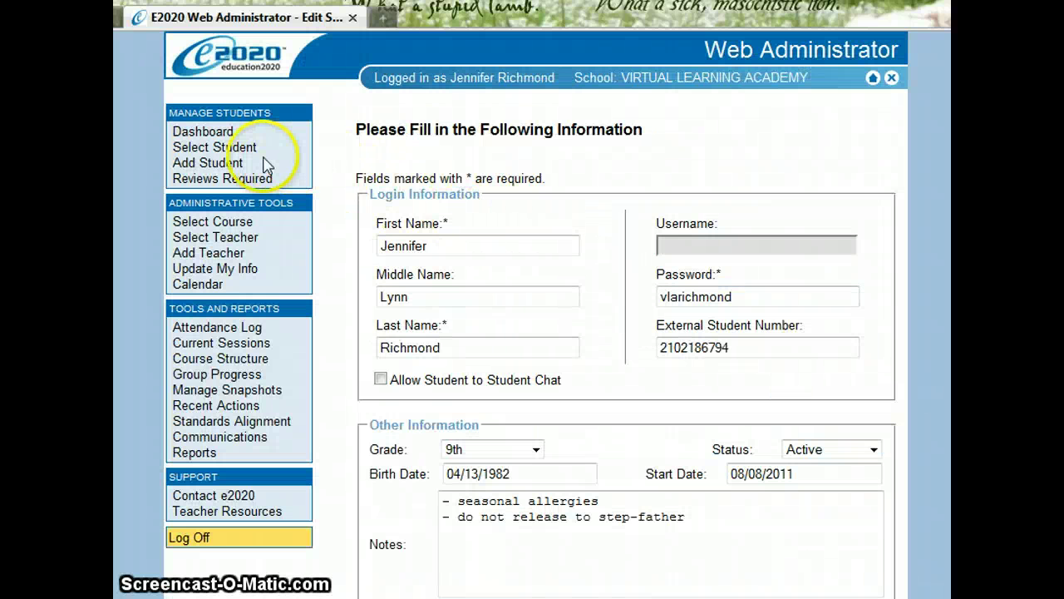
pyautogui.click(246, 147)
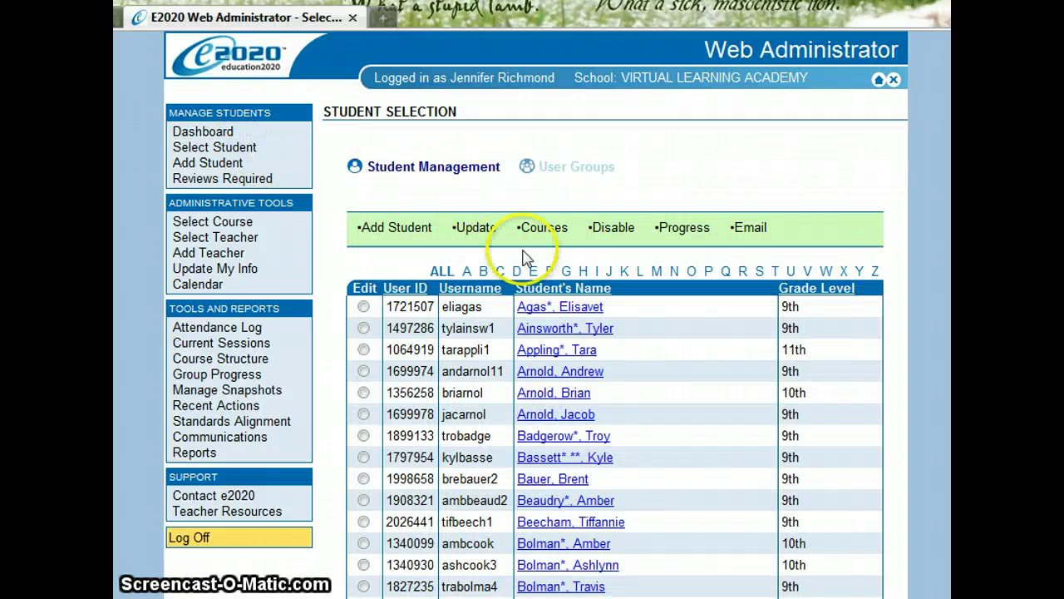
pyautogui.click(778, 276)
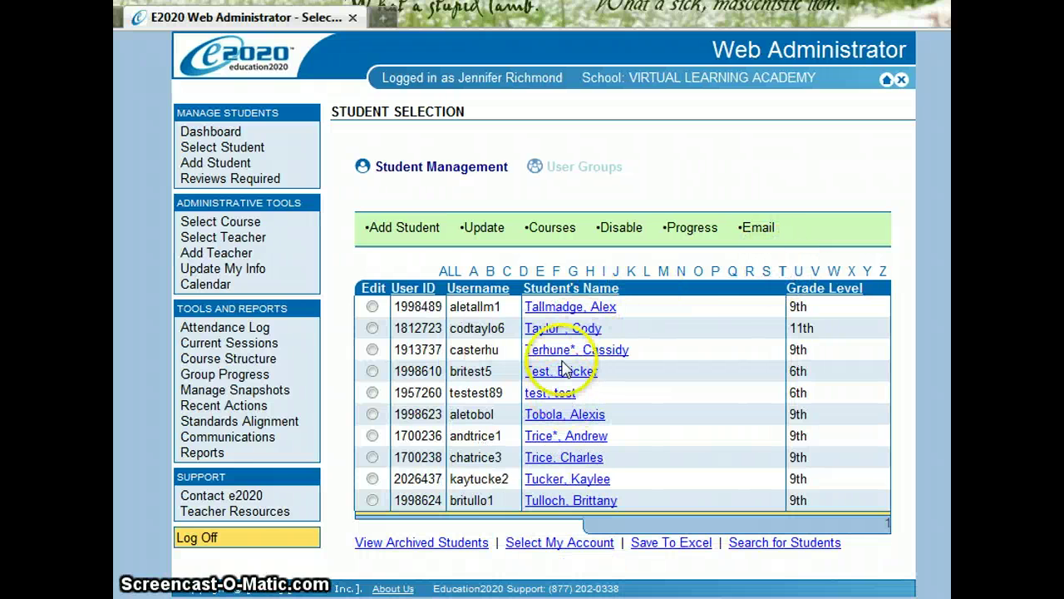
pyautogui.click(563, 371)
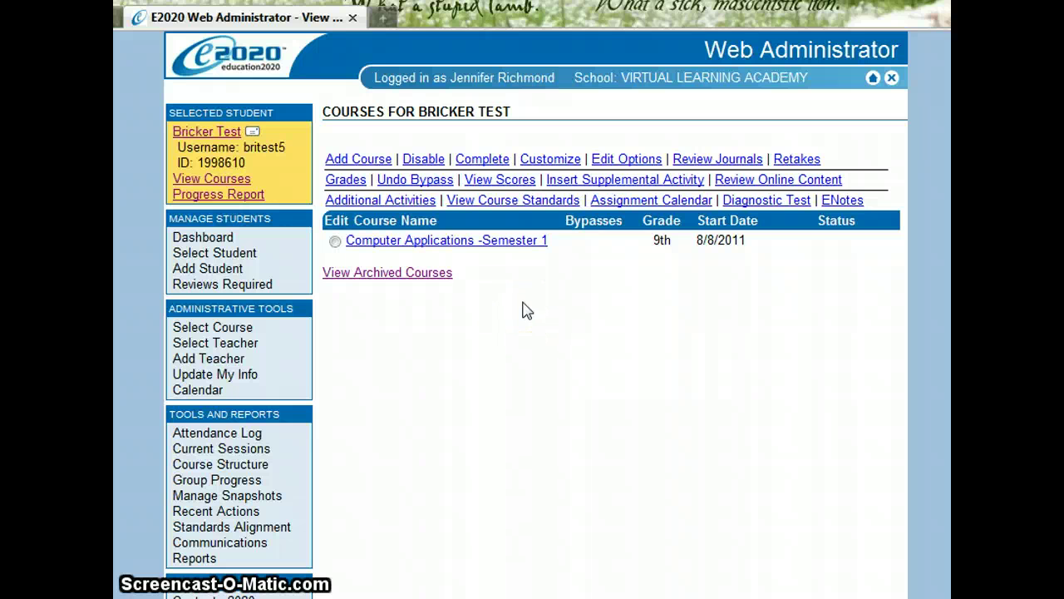
# Open the test student's account information form, cancelling the Print dialog without printing
pyautogui.click(231, 133)
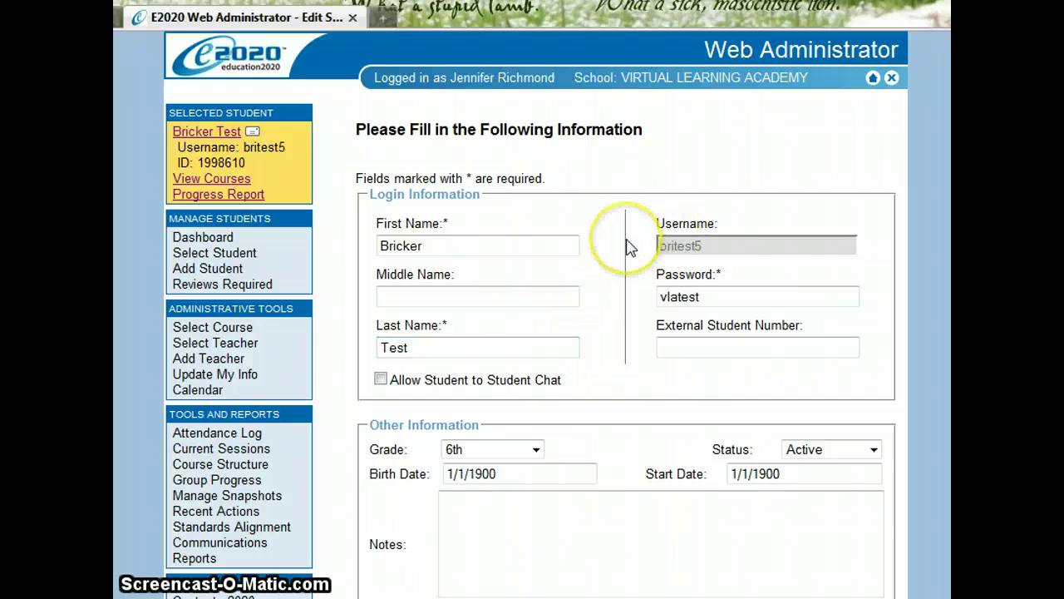
pyautogui.hotkey('ctrl', 'p')
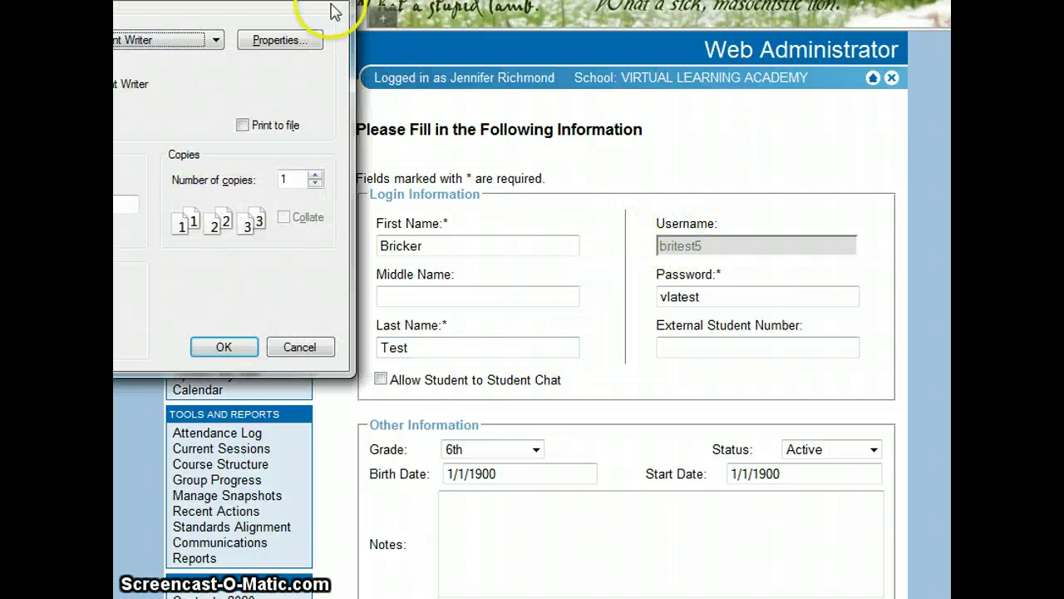
pyautogui.moveTo(280, 0); pyautogui.dragTo(599, 87)
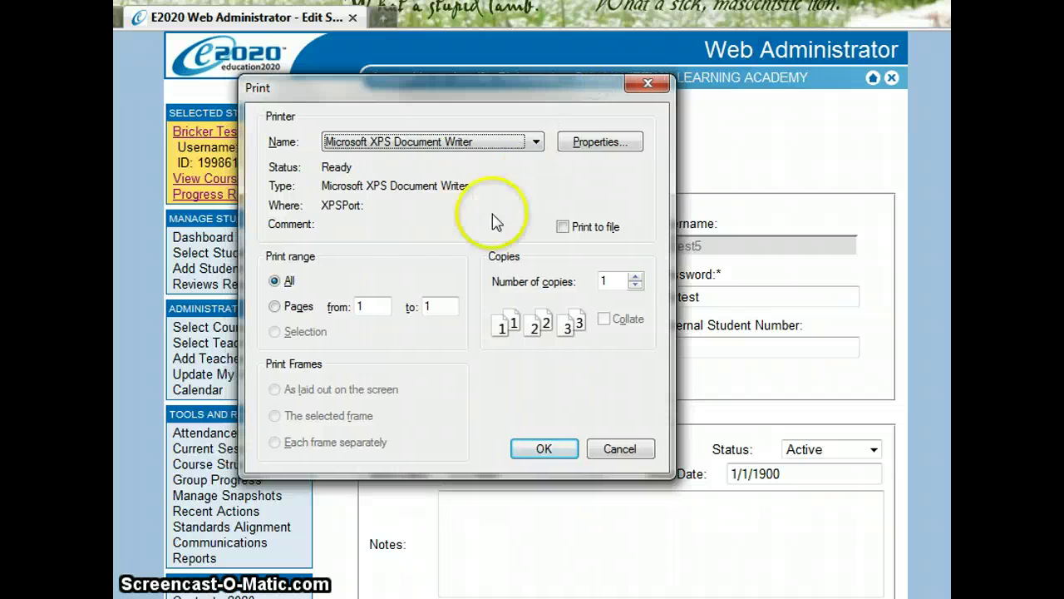
pyautogui.click(292, 307)
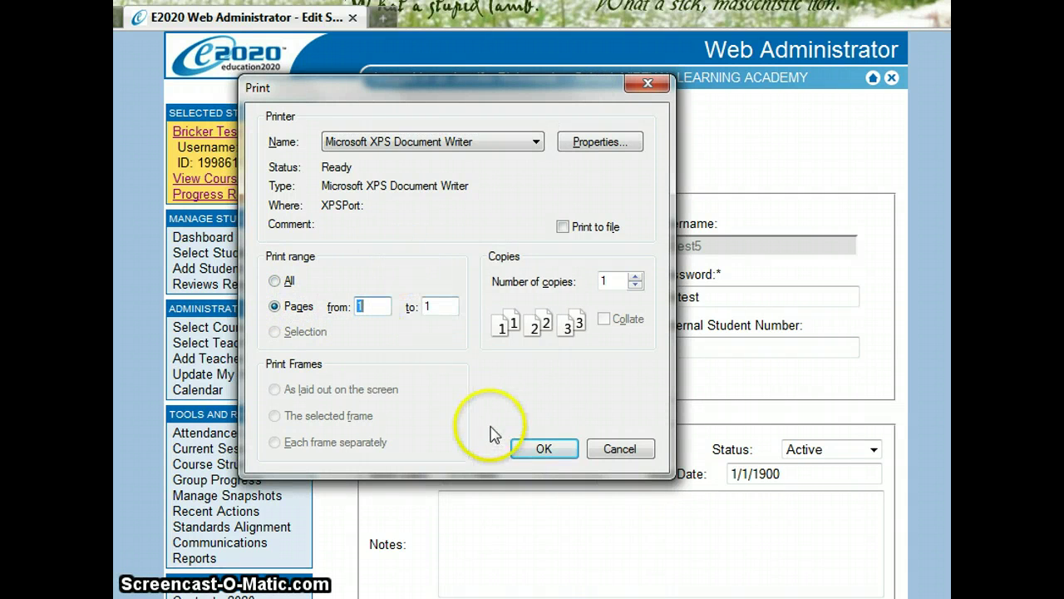
pyautogui.click(611, 450)
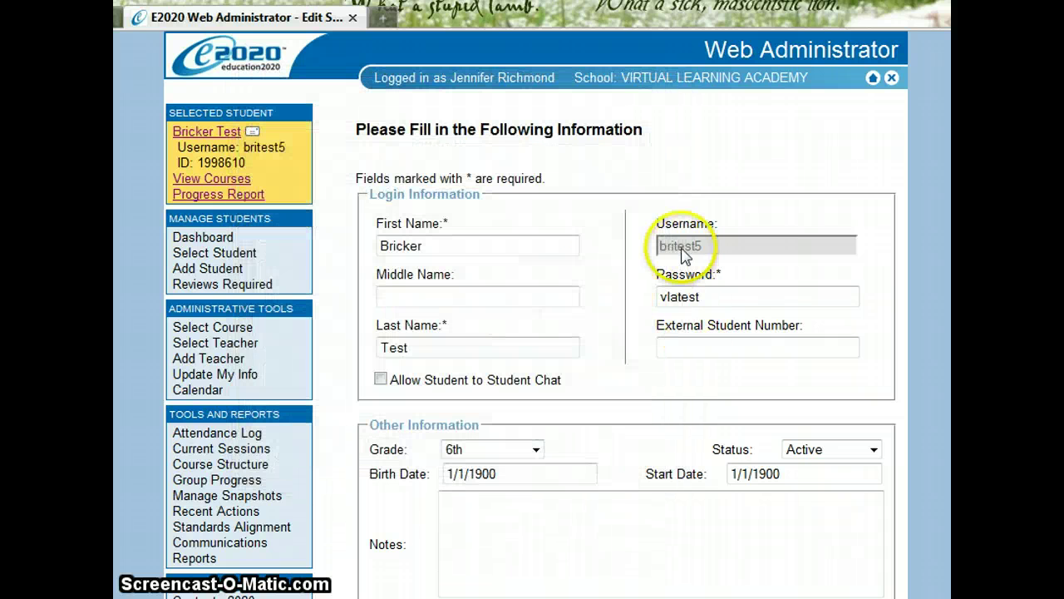
pyautogui.click(690, 301)
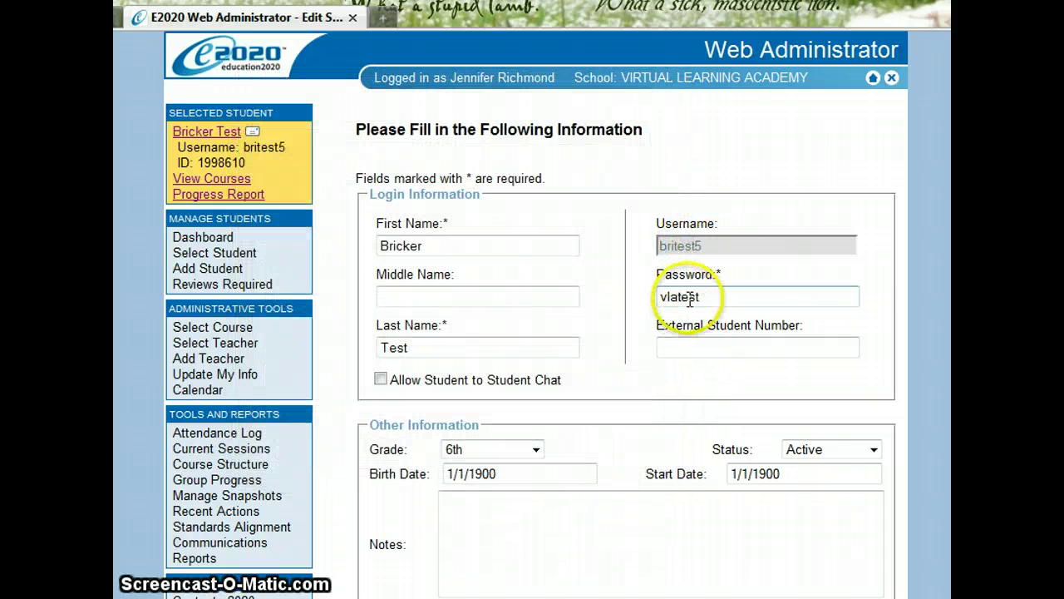
# Go to the student's Add Course page and review the subject and grade level filter options
pyautogui.click(236, 181)
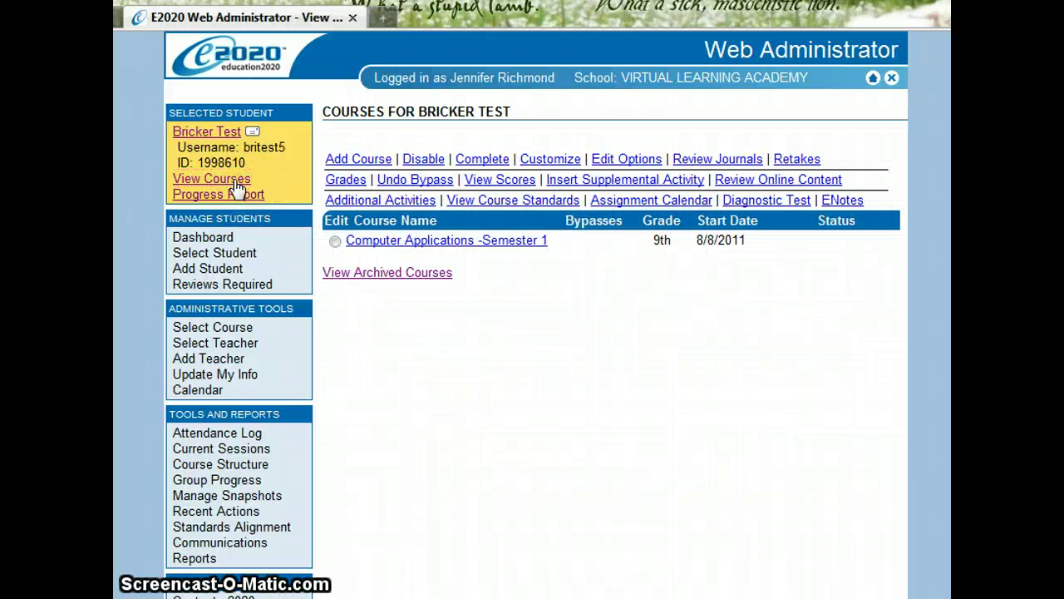
pyautogui.click(375, 160)
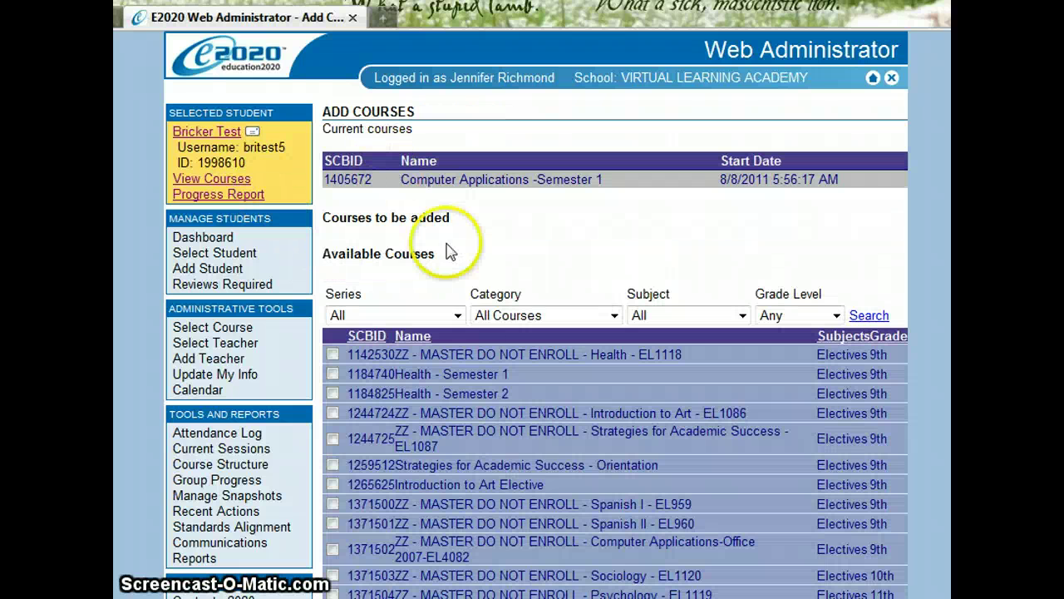
pyautogui.click(676, 315)
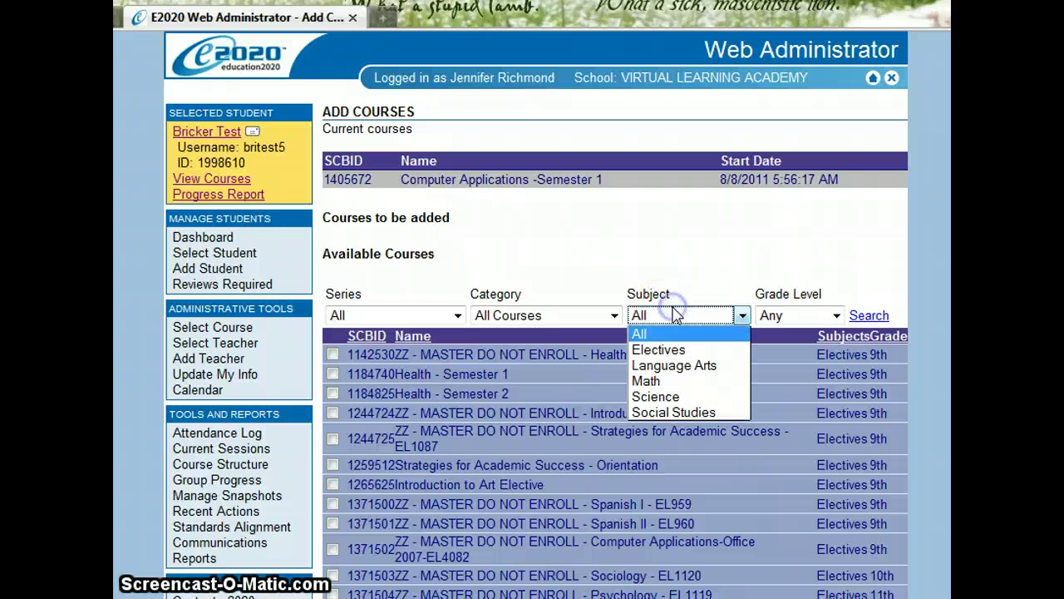
pyautogui.click(672, 294)
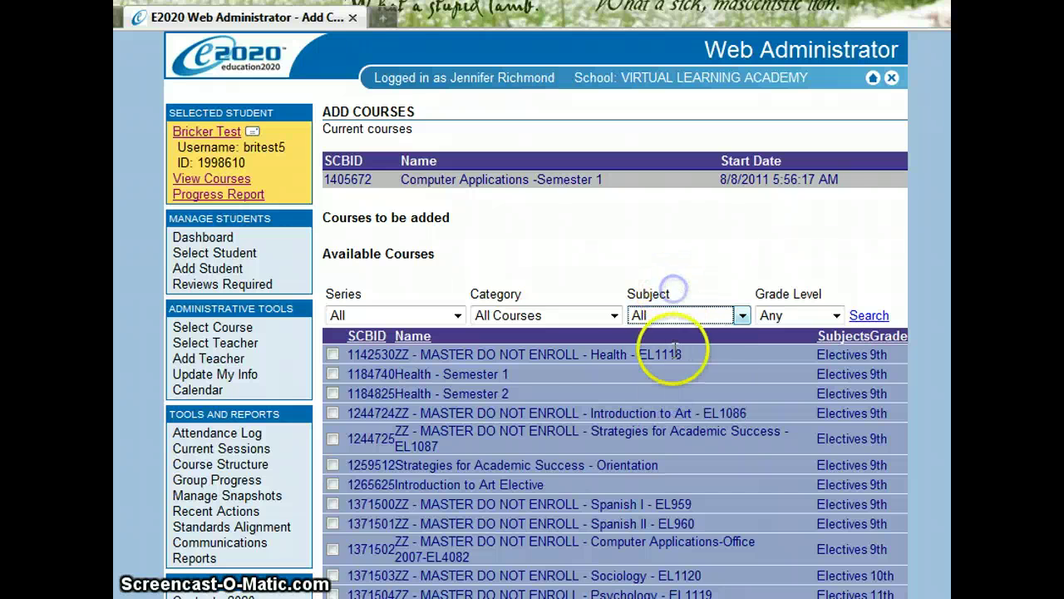
pyautogui.click(682, 317)
pyautogui.click(686, 333)
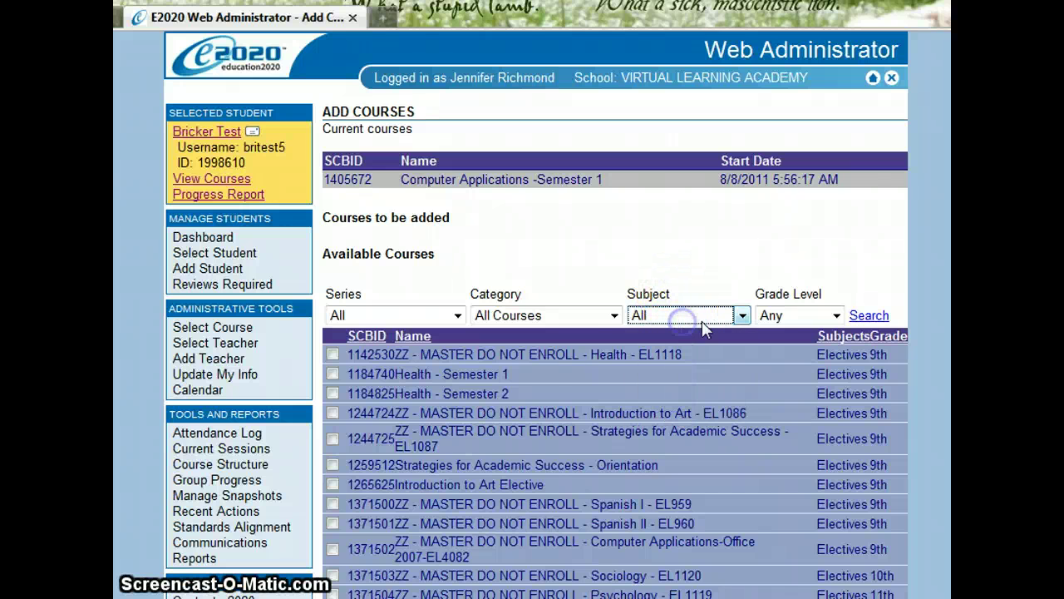
pyautogui.click(770, 315)
pyautogui.click(772, 315)
# Keep the course category filter at All Courses and the series filter at All
pyautogui.click(543, 315)
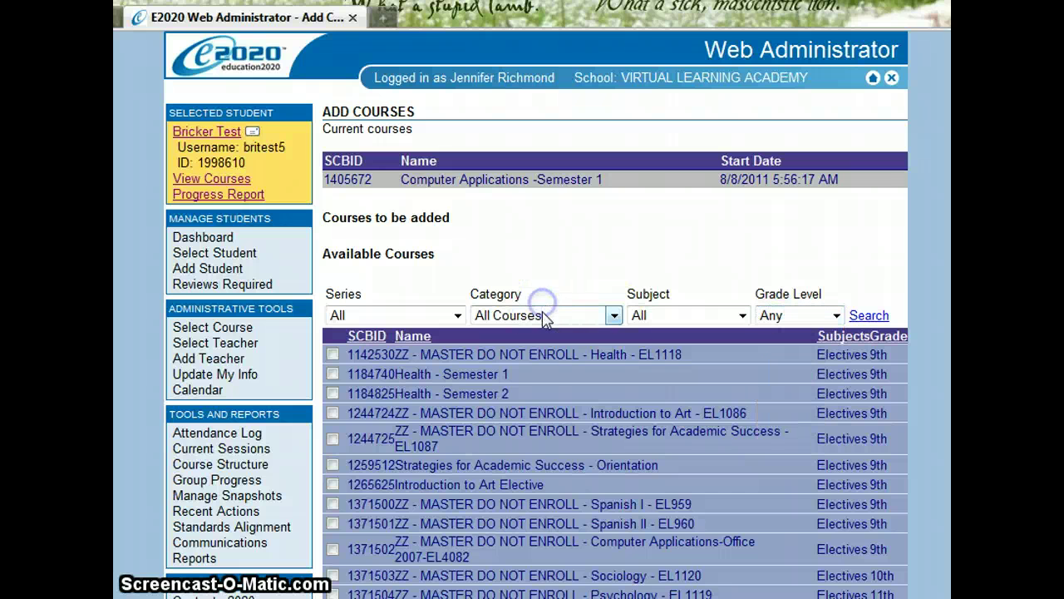
pyautogui.click(515, 312)
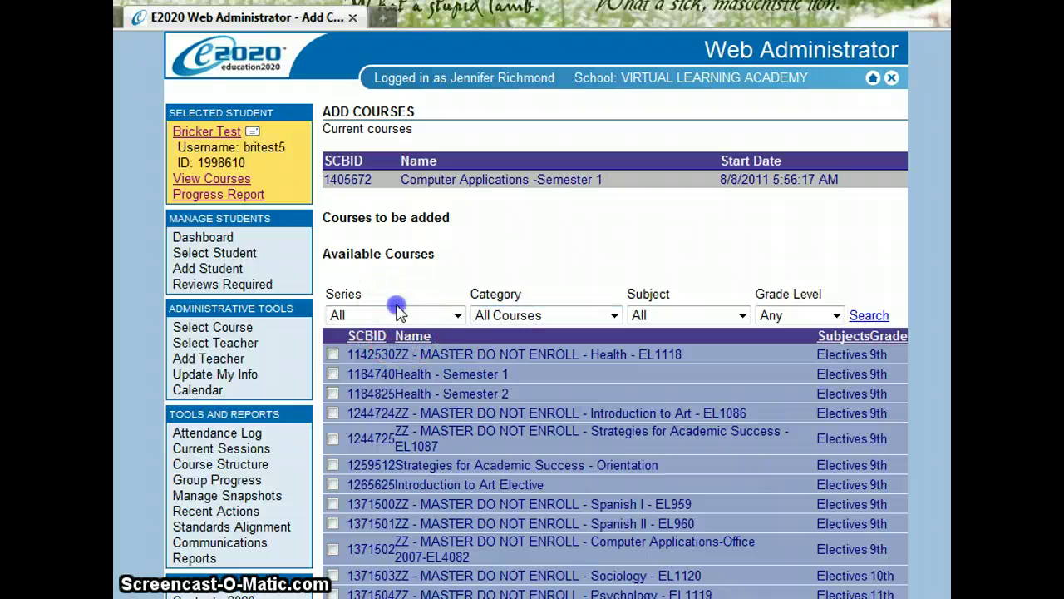
pyautogui.click(397, 313)
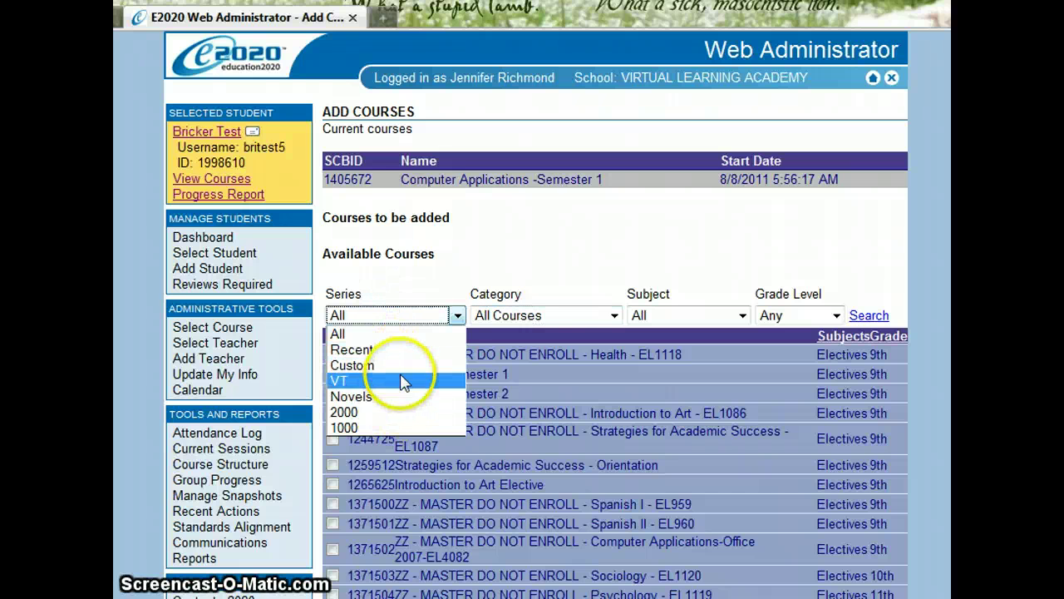
pyautogui.click(529, 307)
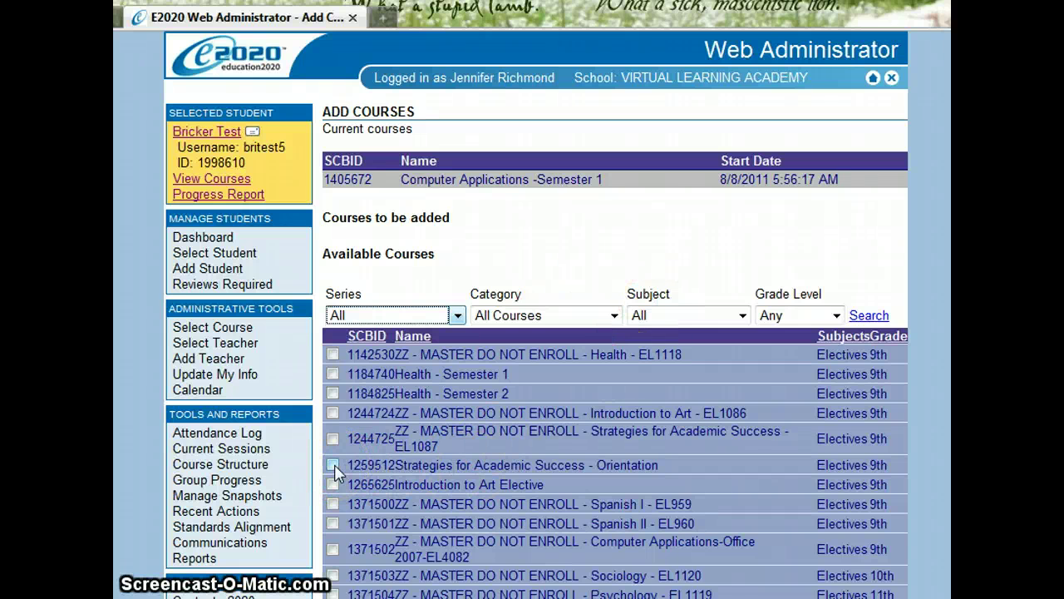
# Tick Strategies for Academic Success - Orientation so it is queued for adding
pyautogui.click(576, 477)
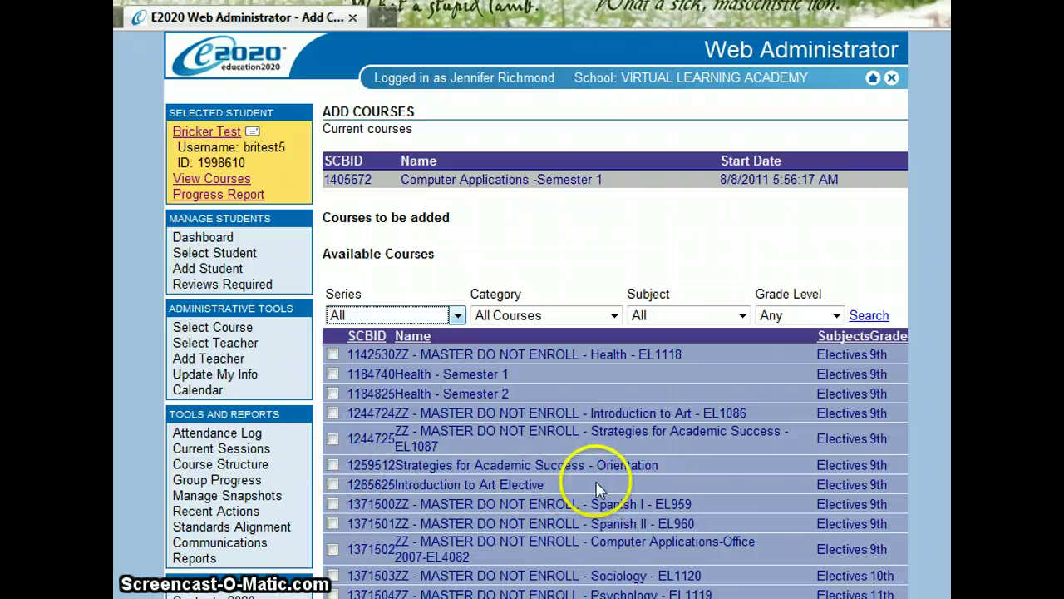
pyautogui.click(333, 468)
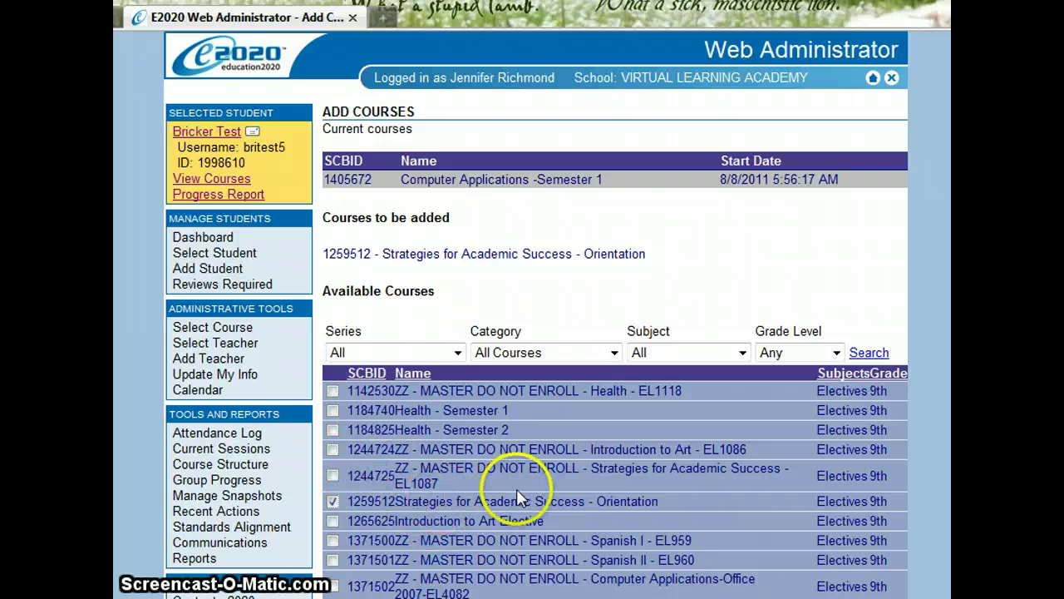
pyautogui.moveTo(665, 257); pyautogui.dragTo(323, 257)
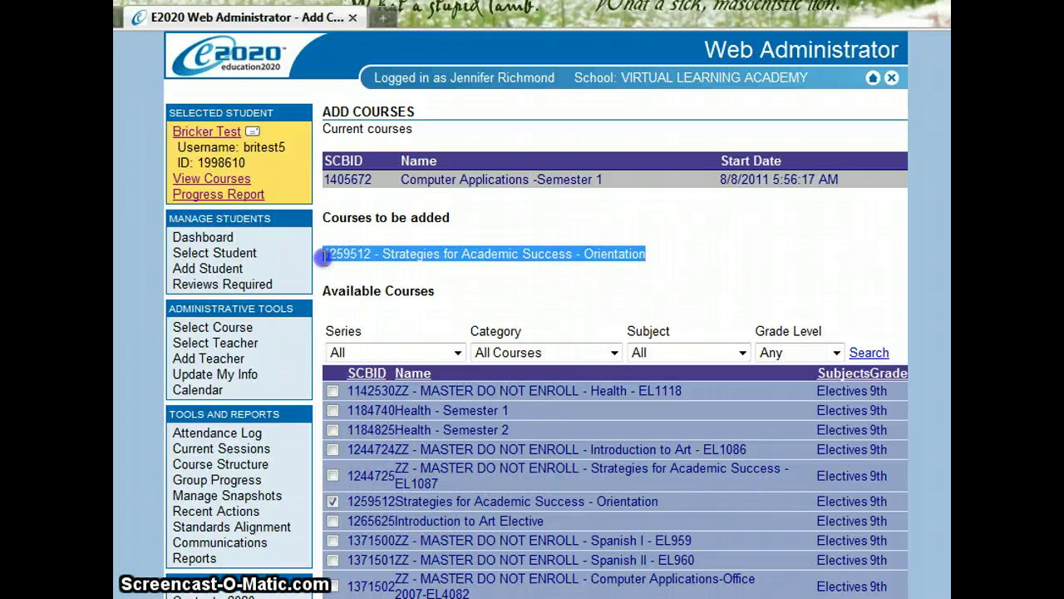
pyautogui.click(389, 268)
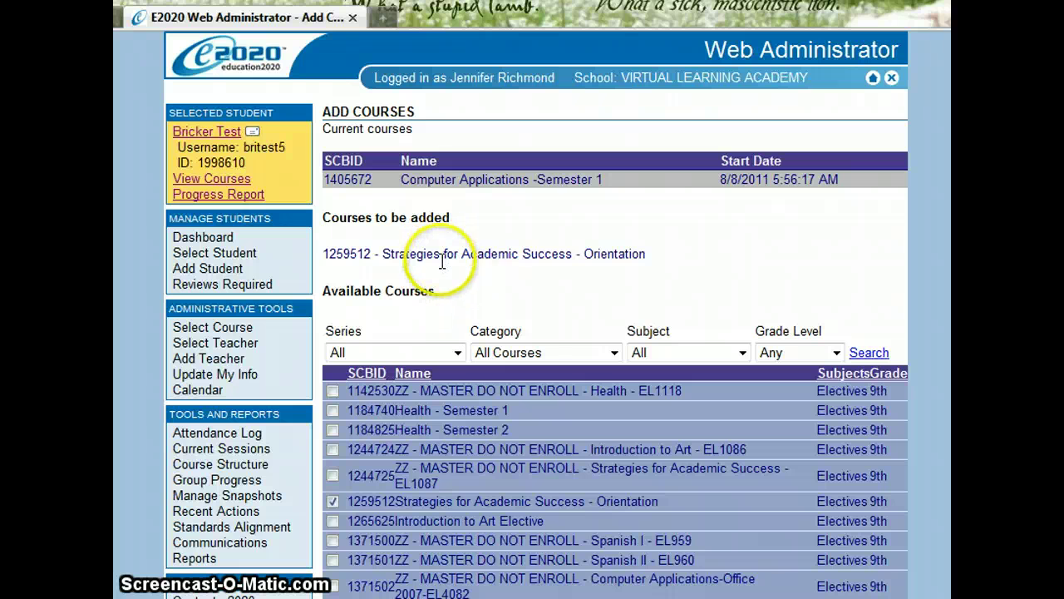
# Filter available courses to Math and mark Algebra I - Semester 1 - NEW! for adding
pyautogui.click(707, 351)
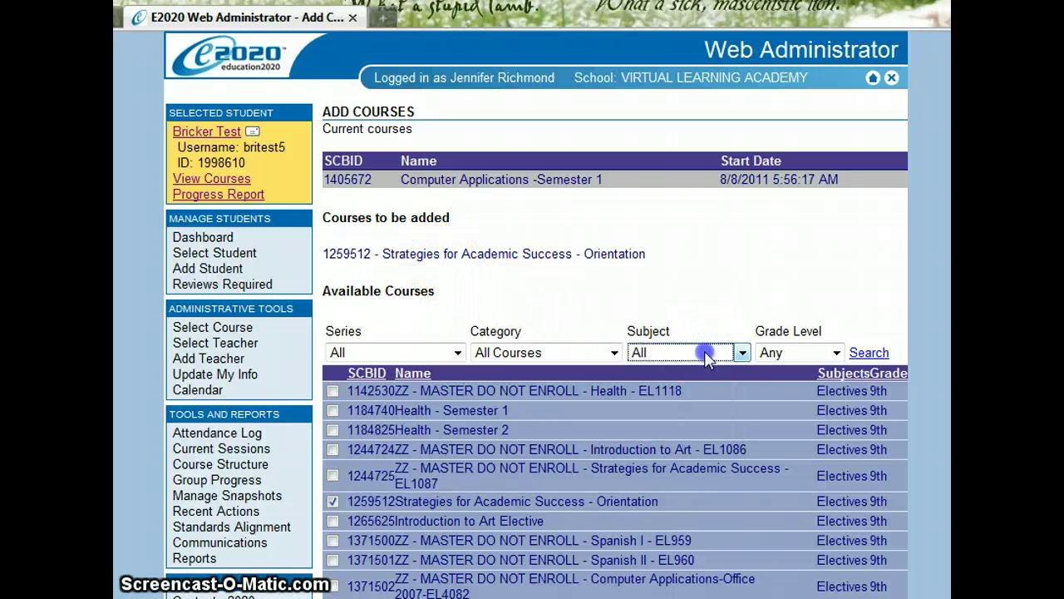
pyautogui.click(703, 417)
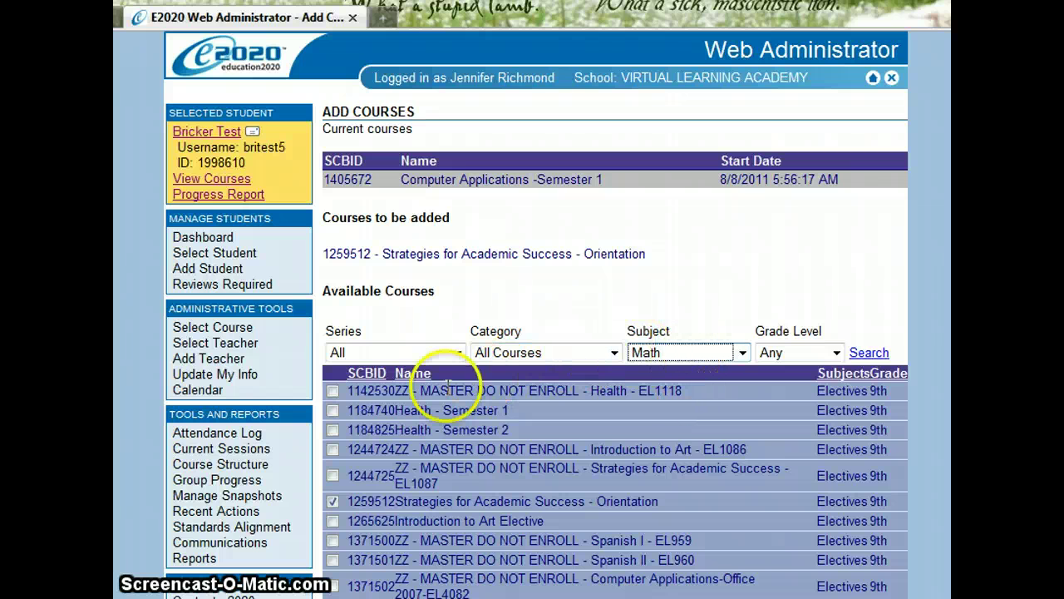
pyautogui.click(415, 379)
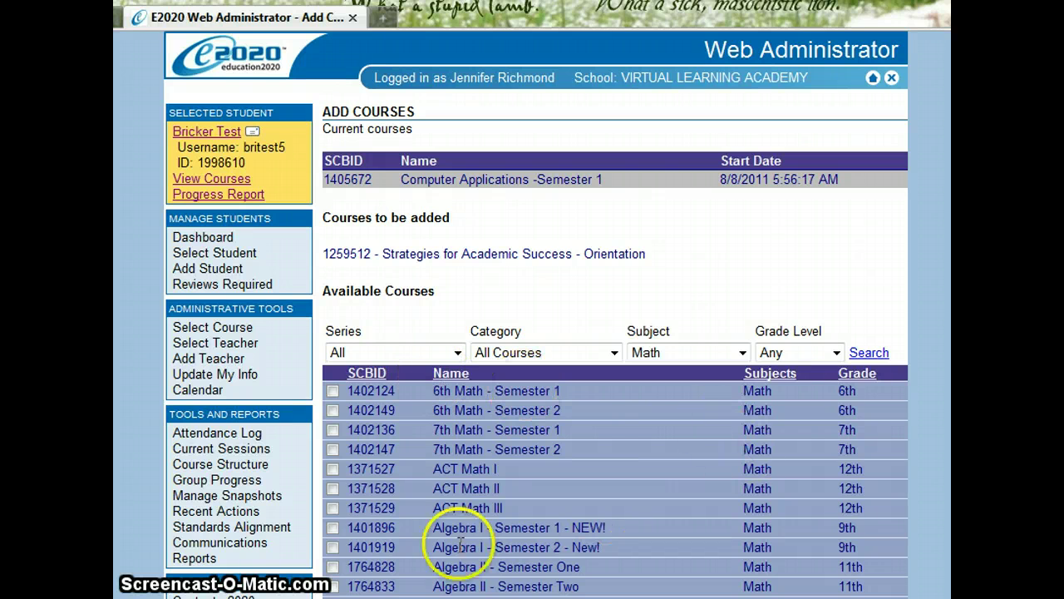
pyautogui.click(333, 527)
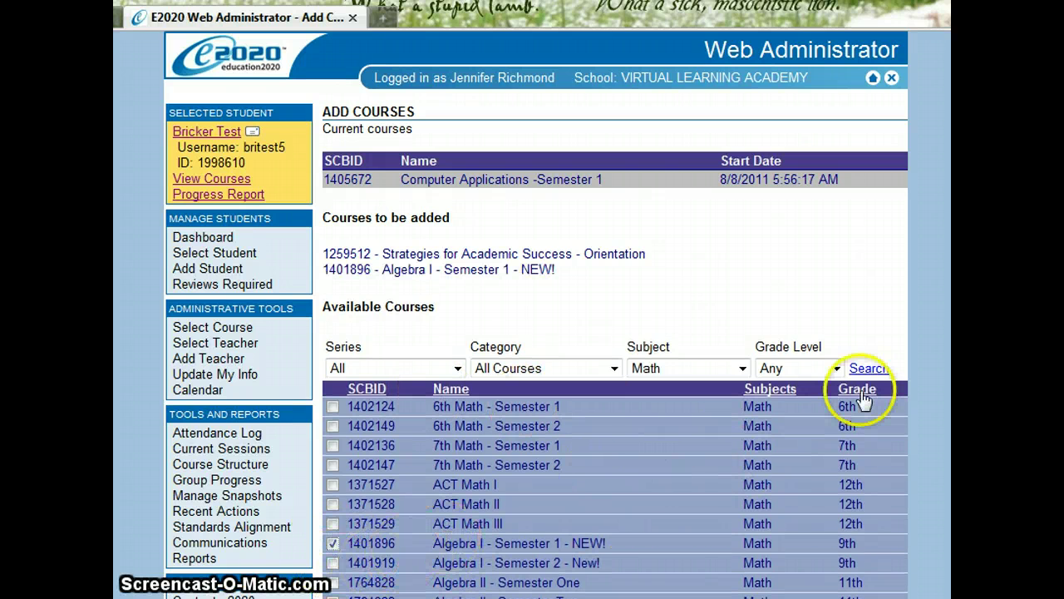
# Filter available courses to Language Arts and show page 2 of the results
pyautogui.click(740, 370)
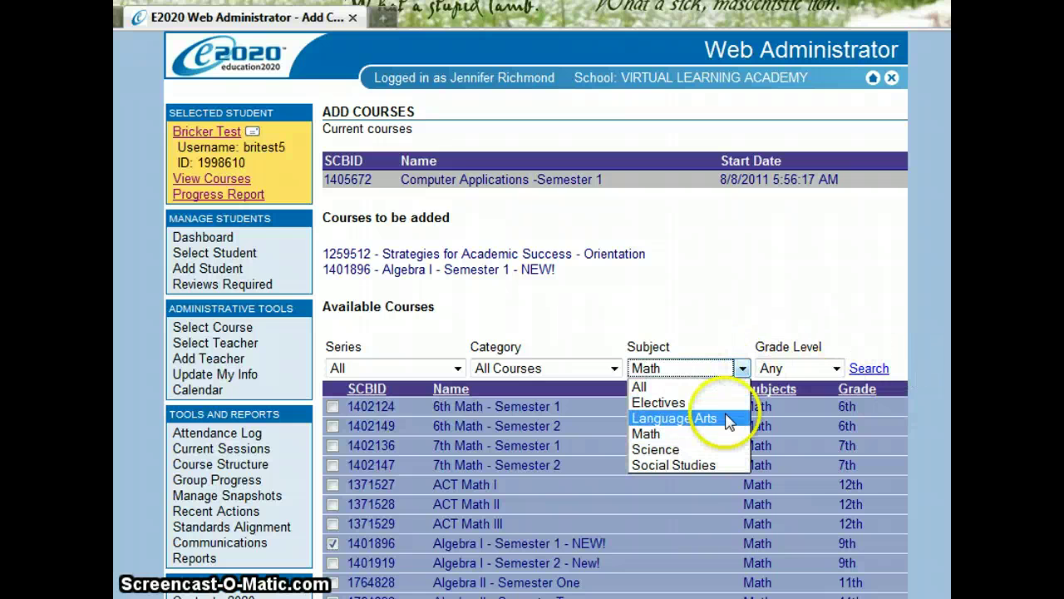
pyautogui.click(678, 418)
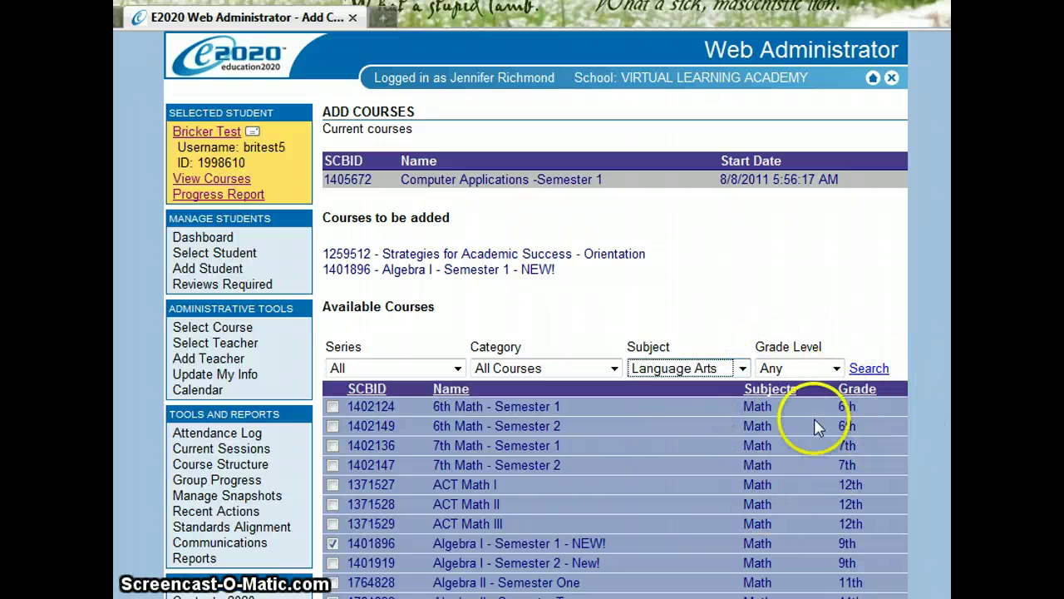
pyautogui.click(869, 369)
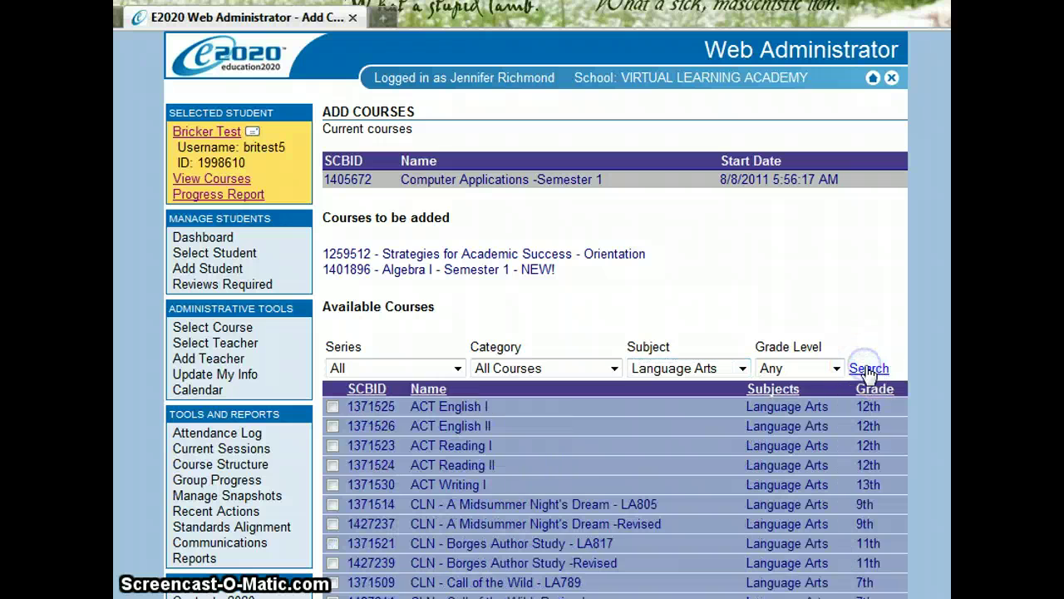
pyautogui.scroll(-3, 616, 374)
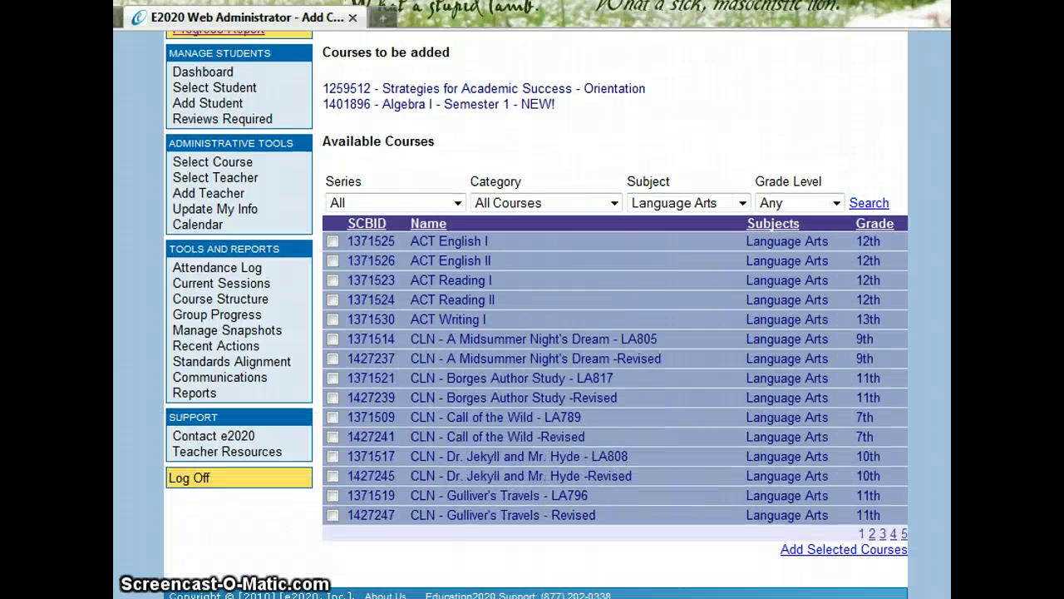
pyautogui.click(885, 534)
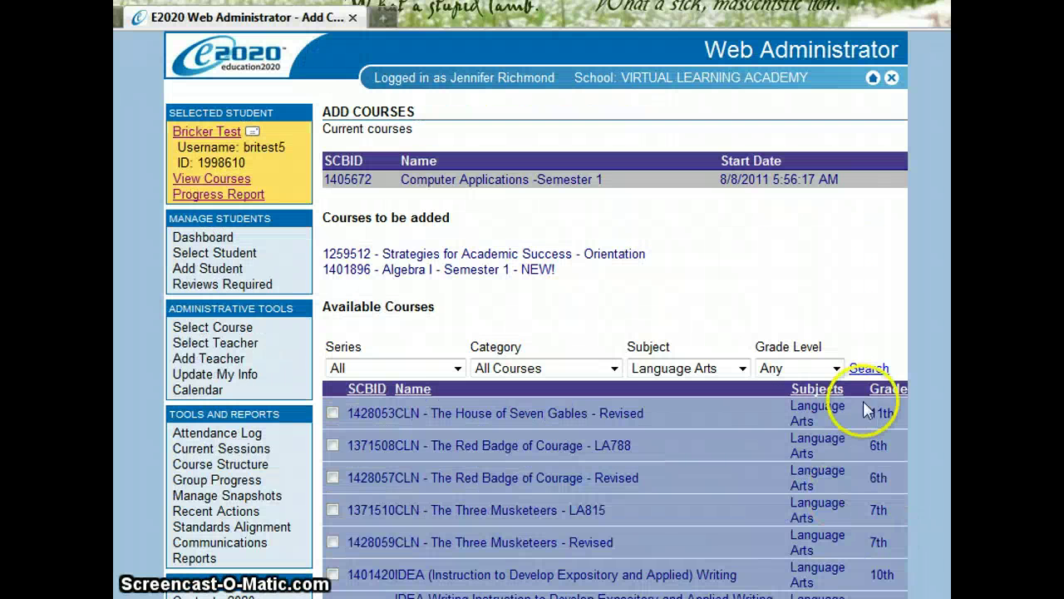
# Add the selected courses to the test student
pyautogui.scroll(-8, 938, 410)
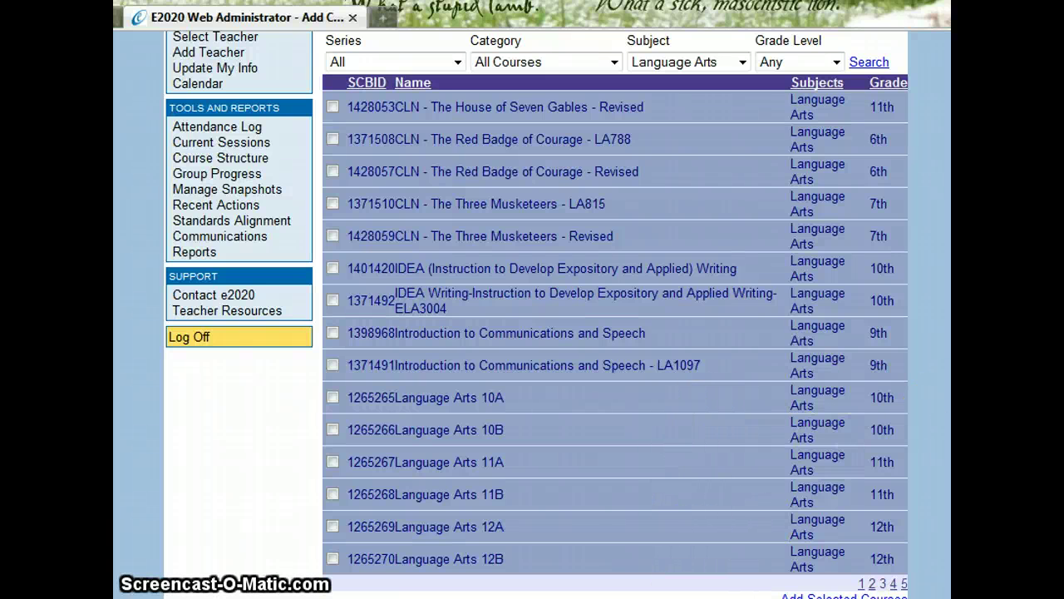
pyautogui.scroll(3, 852, 304)
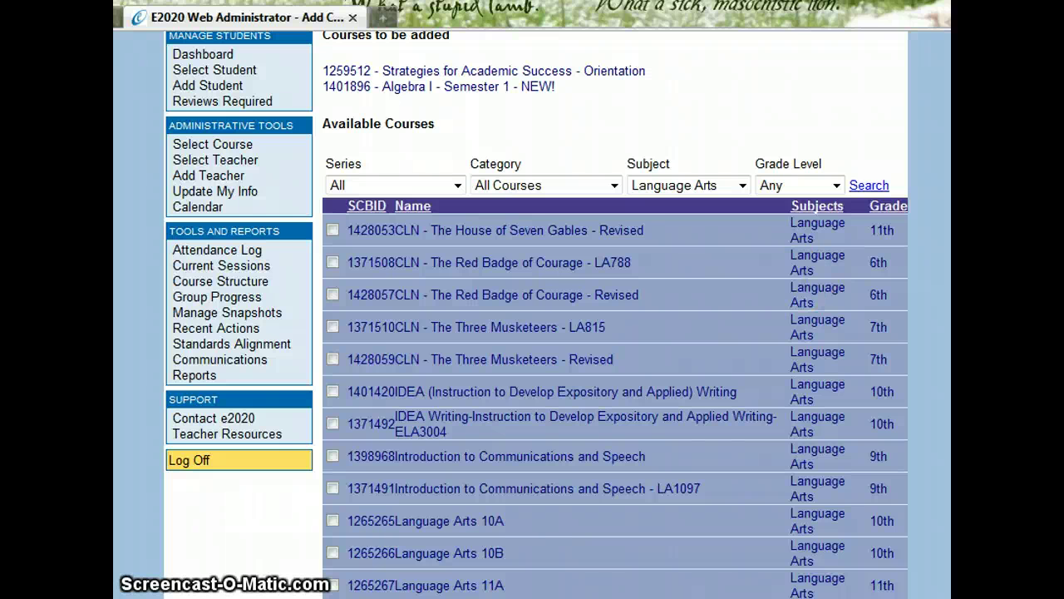
pyautogui.scroll(-1, 536, 312)
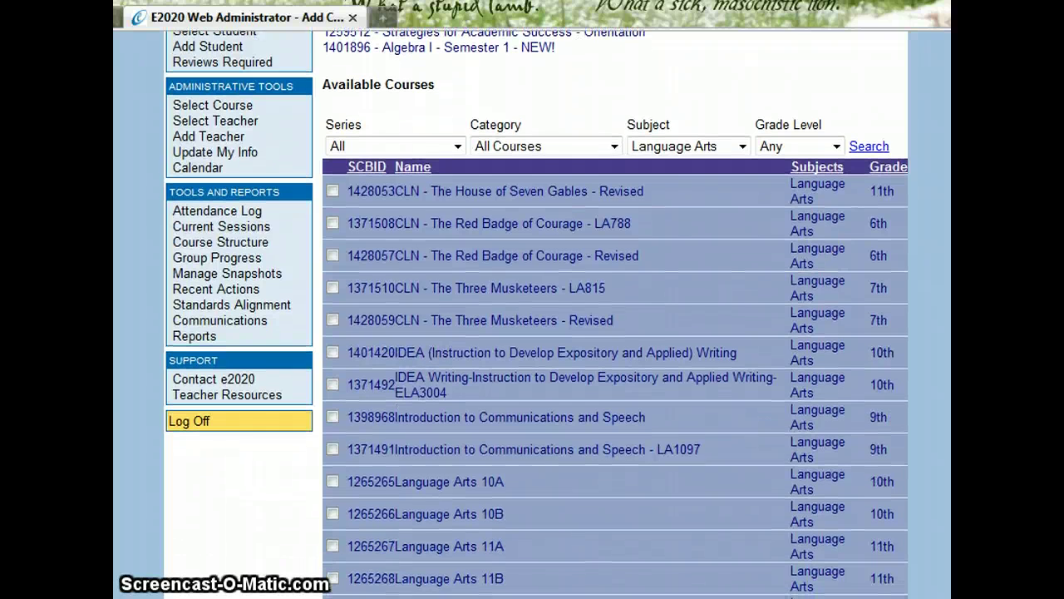
pyautogui.scroll(-4, 537, 313)
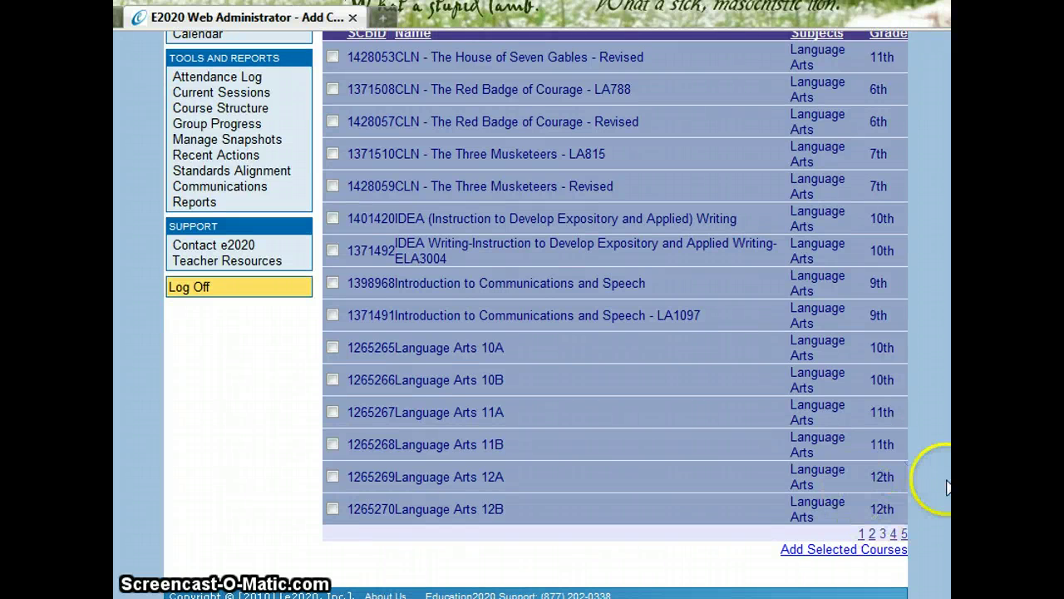
pyautogui.click(870, 550)
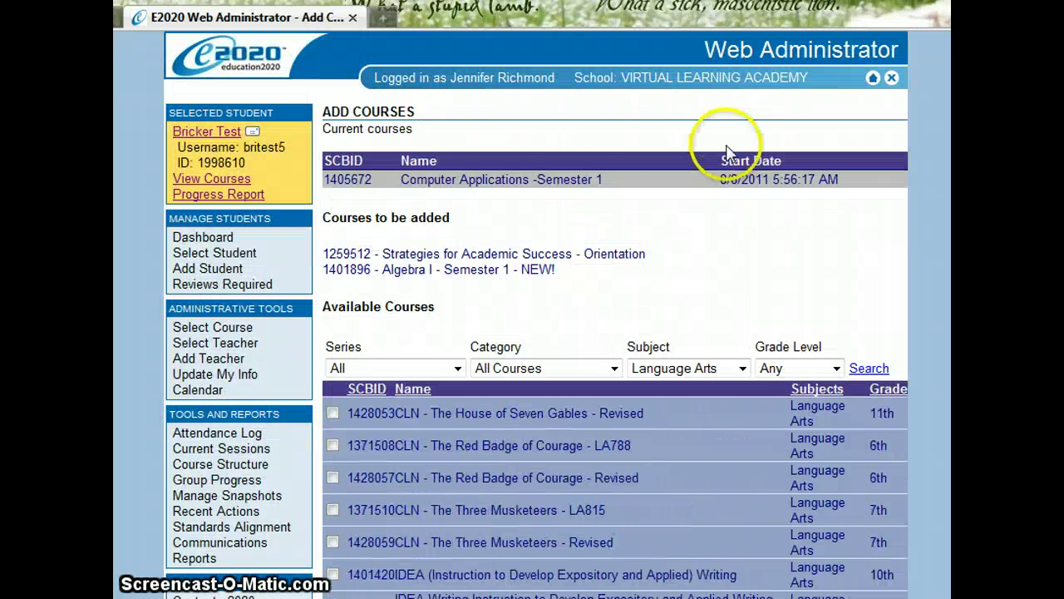
# Return to the test student's course list and select Computer Applications -Semester 1
pyautogui.click(220, 179)
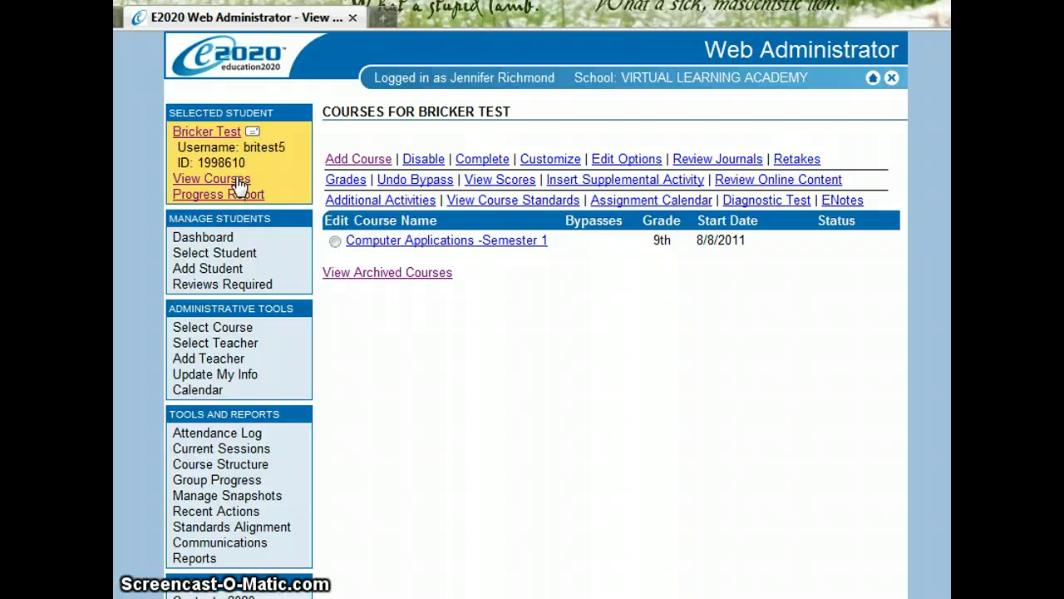
pyautogui.click(335, 241)
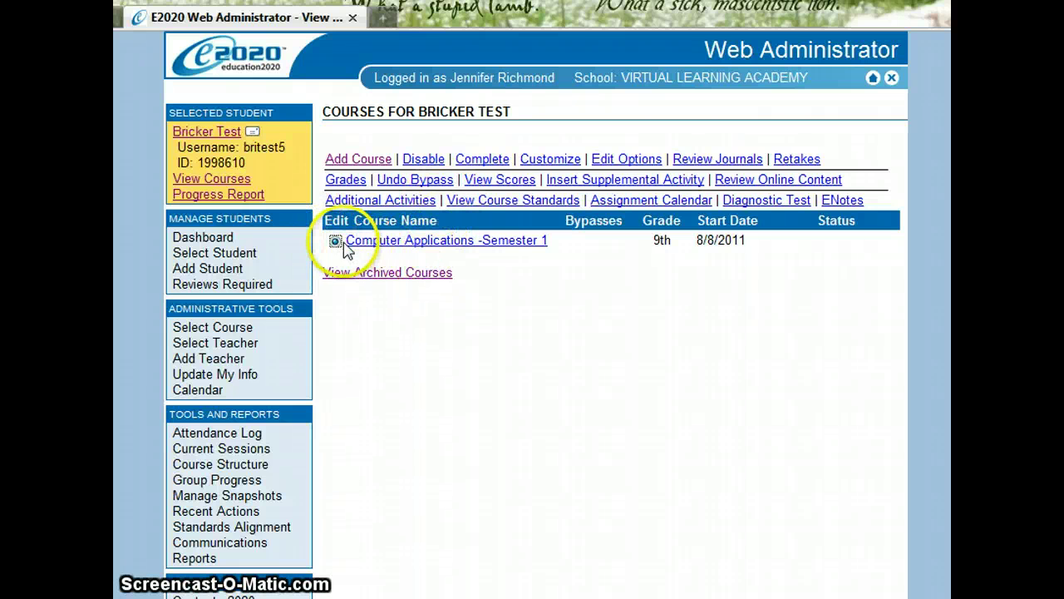
pyautogui.click(335, 242)
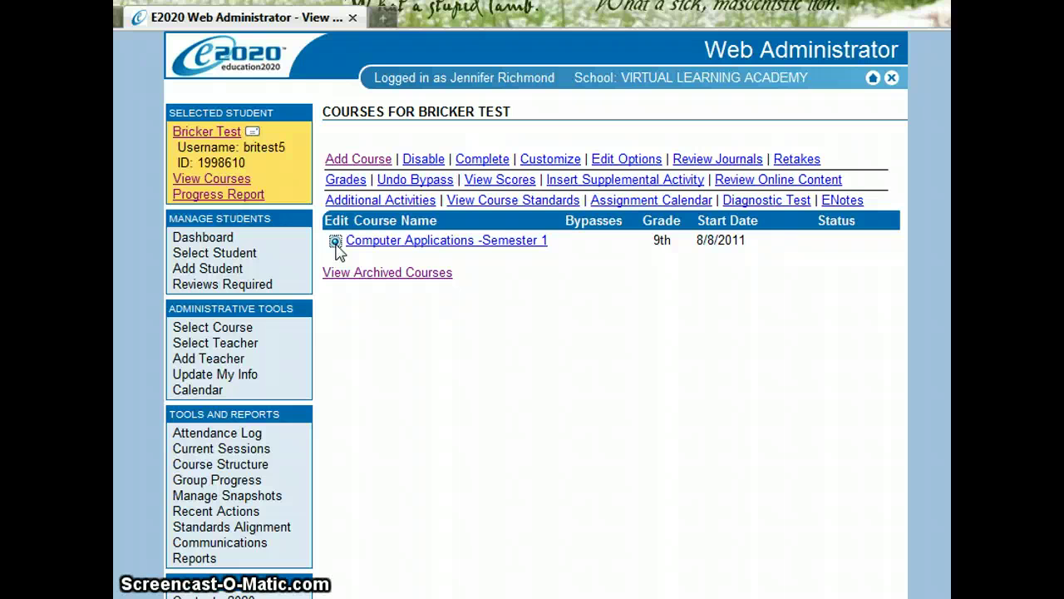
pyautogui.click(336, 242)
pyautogui.click(603, 162)
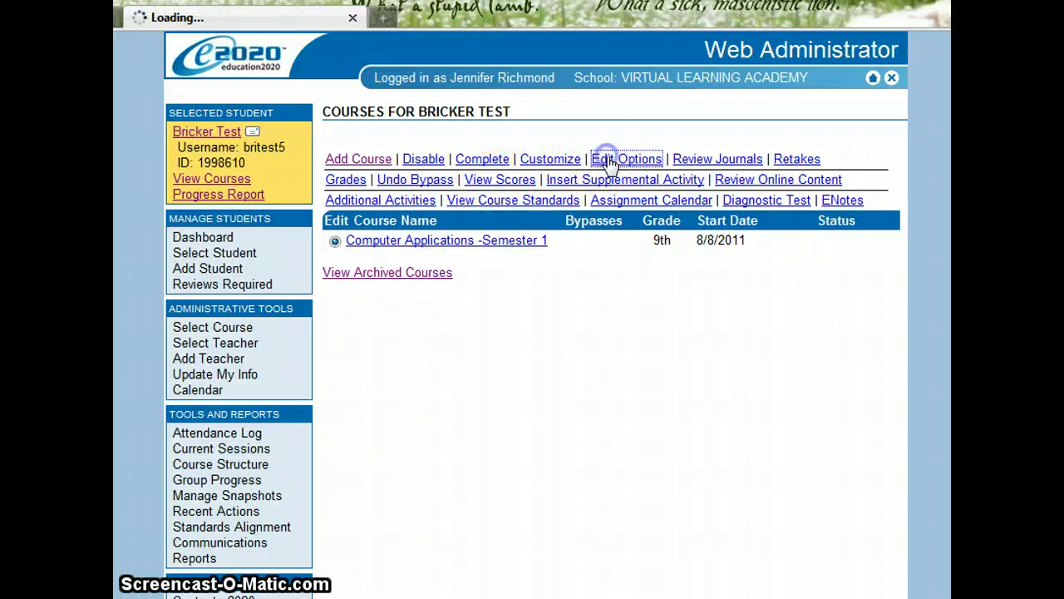
pyautogui.click(688, 193)
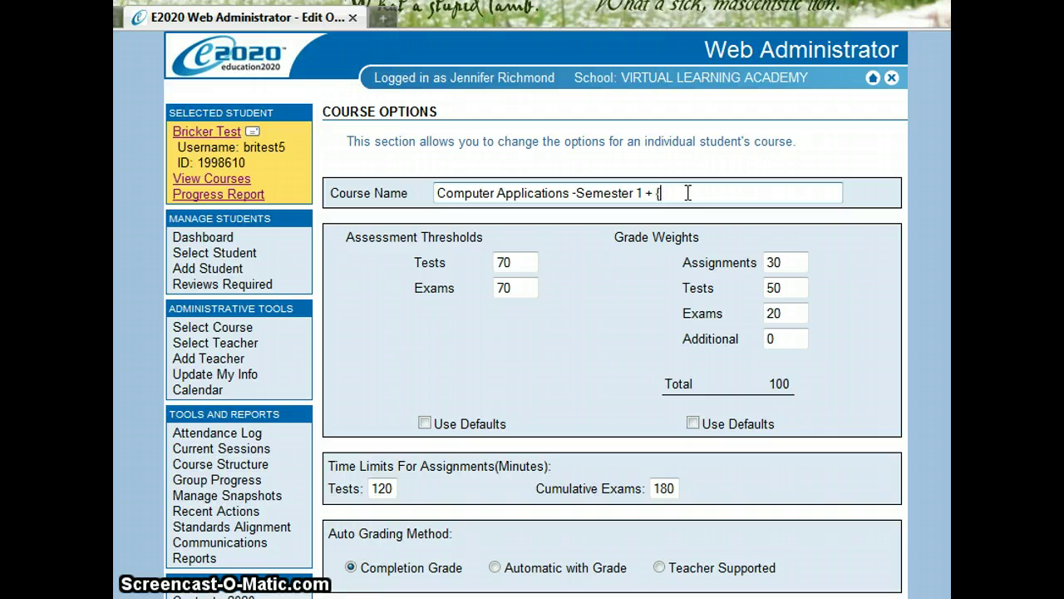
pyautogui.write('+ Prescr')
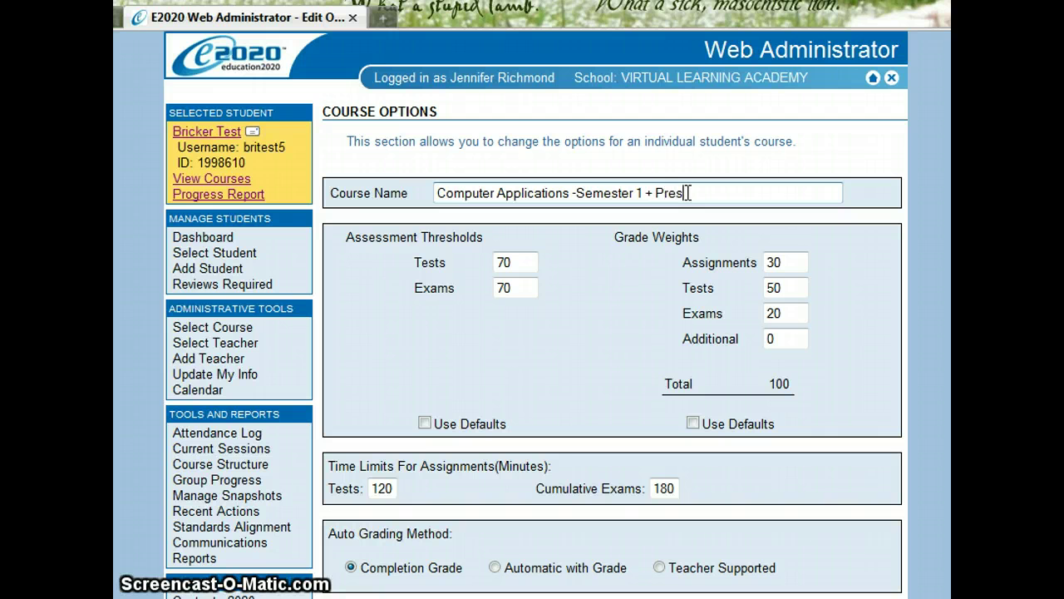
pyautogui.click(684, 230)
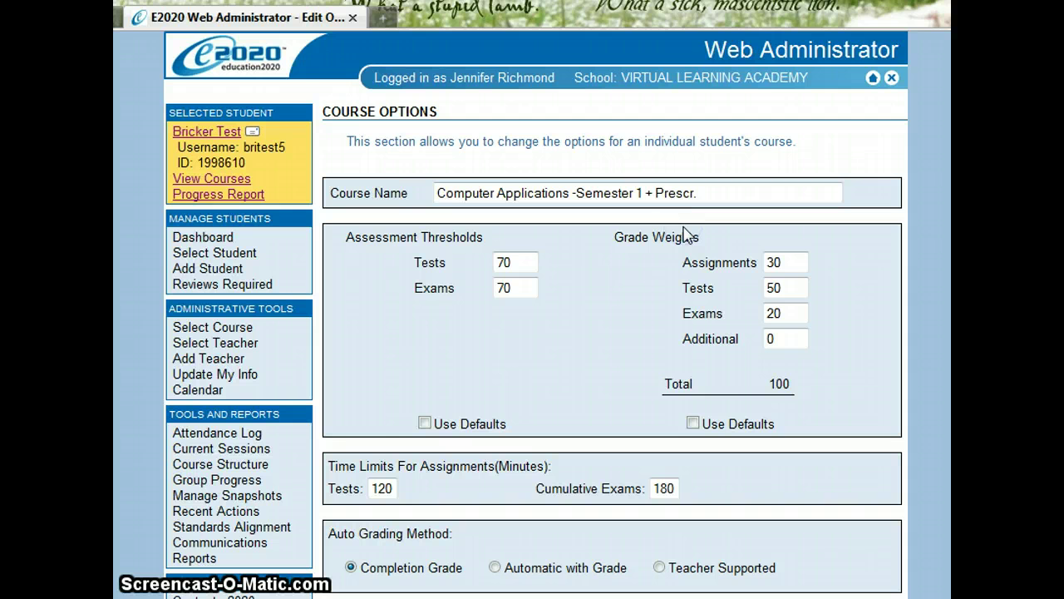
pyautogui.scroll(-10, 685, 236)
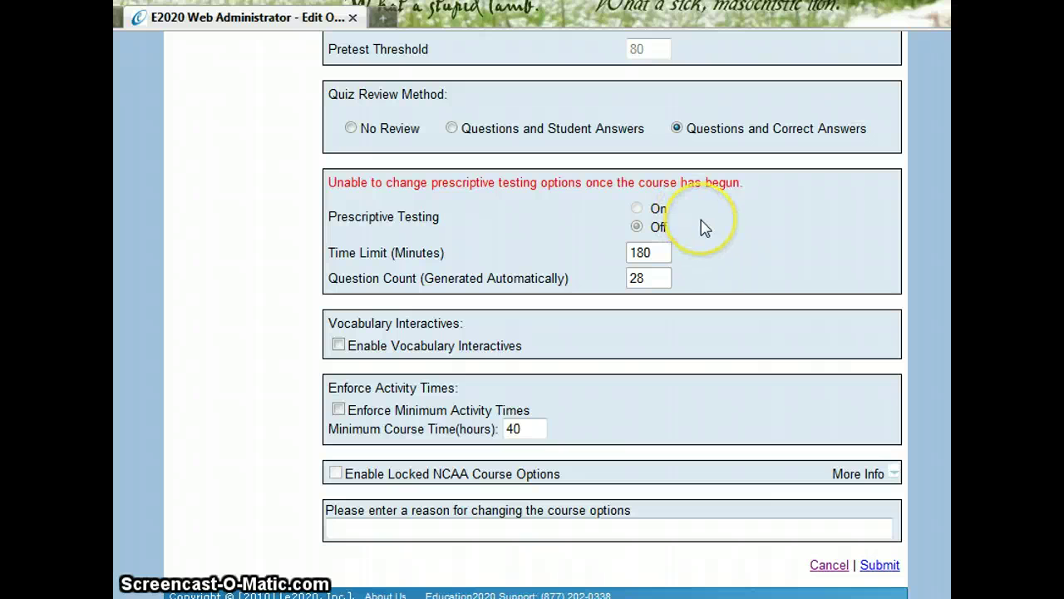
pyautogui.click(636, 208)
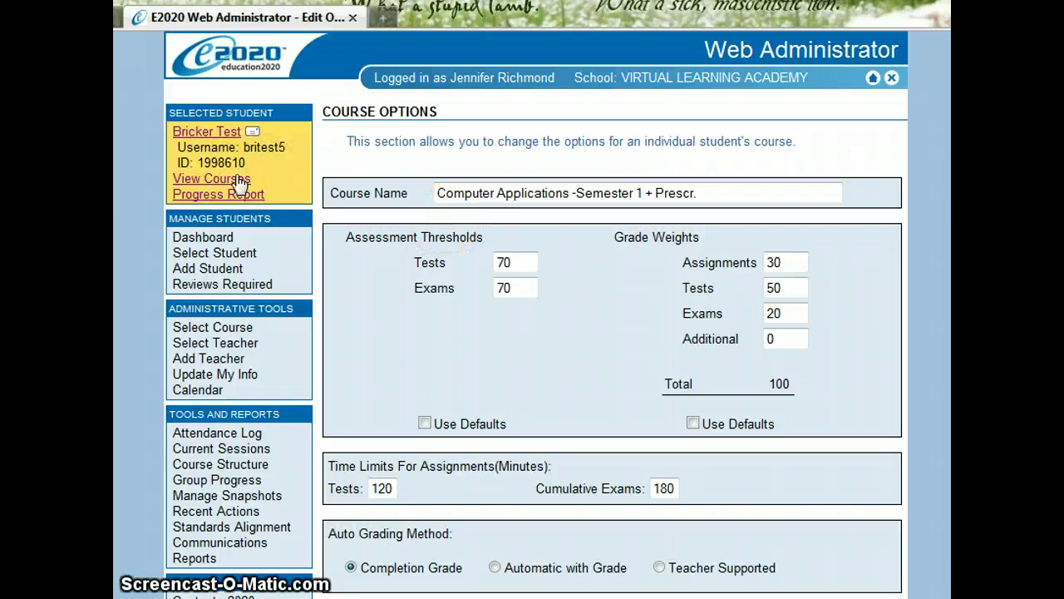
pyautogui.click(238, 178)
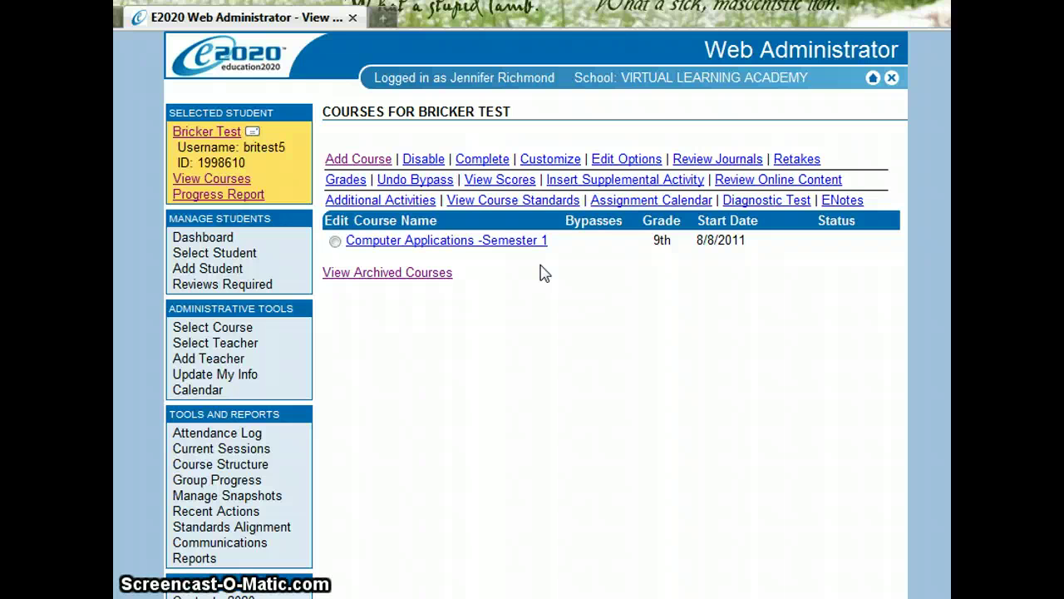
# Select Computer Applications -Semester 1, disable it, and confirm with Ok
pyautogui.click(335, 241)
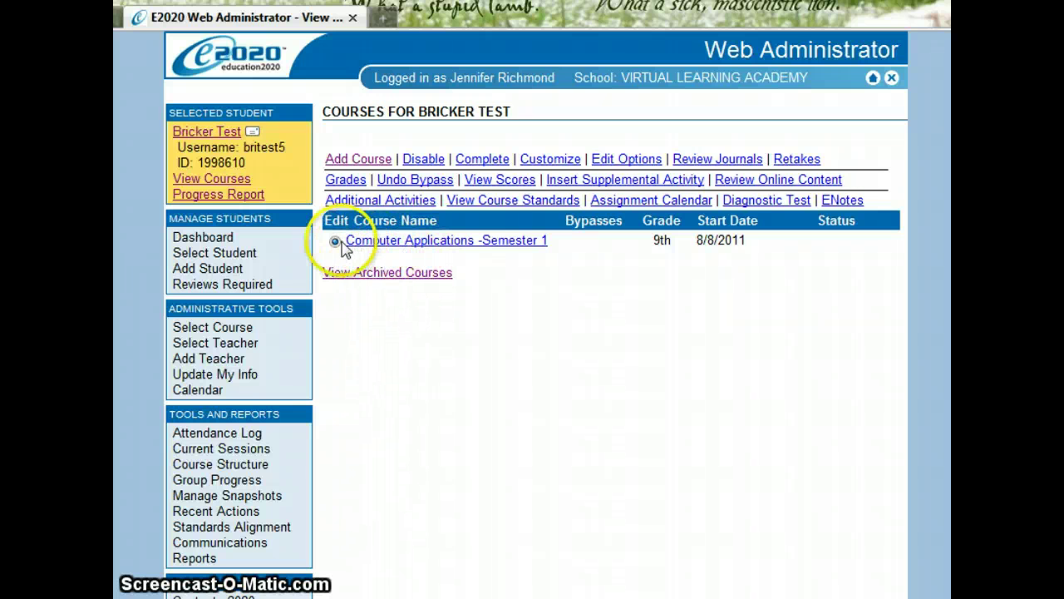
pyautogui.click(418, 165)
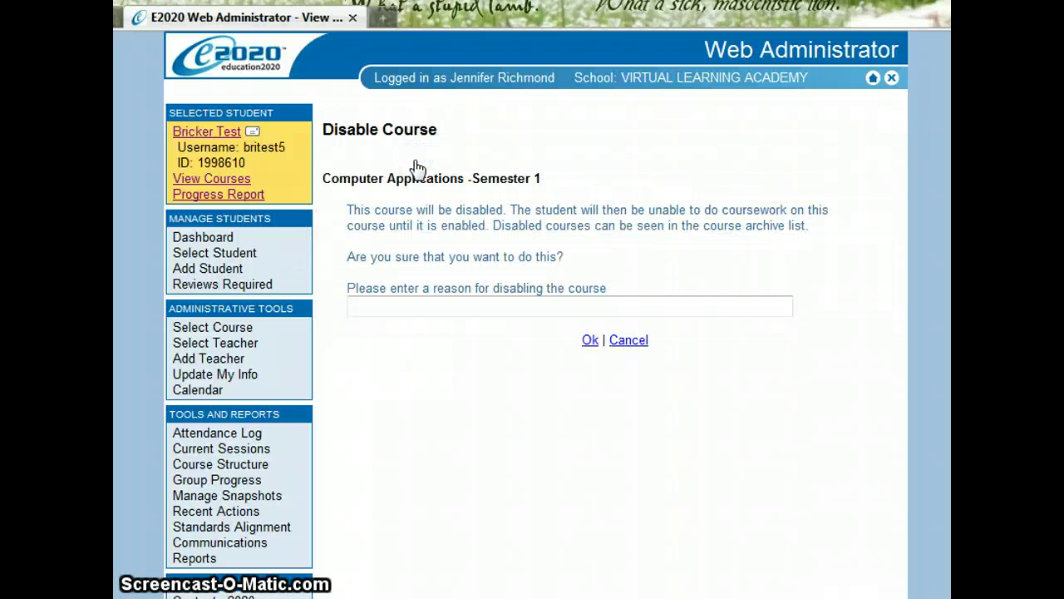
pyautogui.click(591, 342)
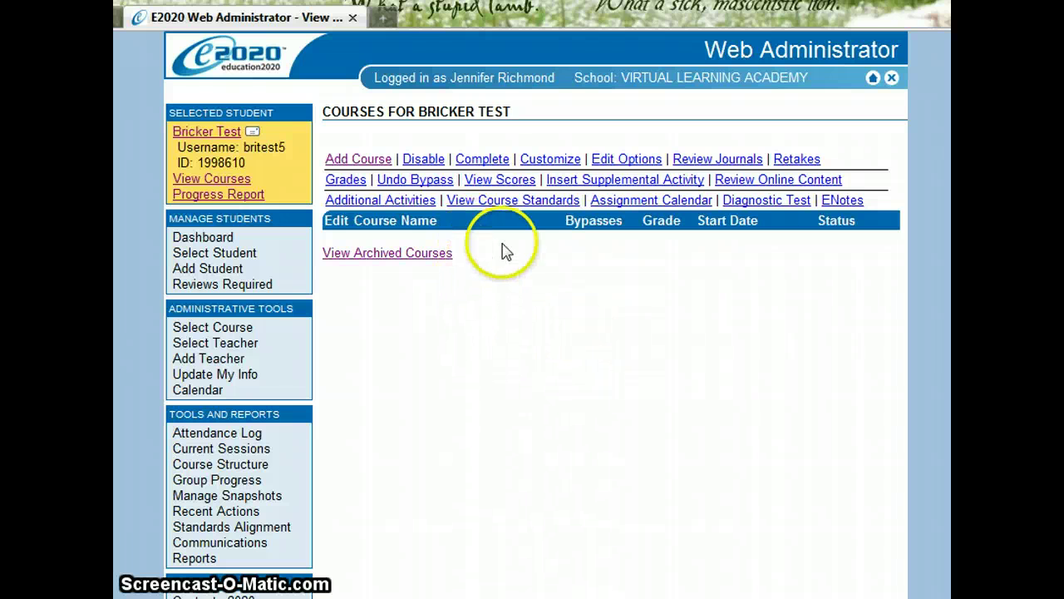
# Enable Computer Applications -Semester 1 from the archived courses and return to current courses
pyautogui.click(445, 258)
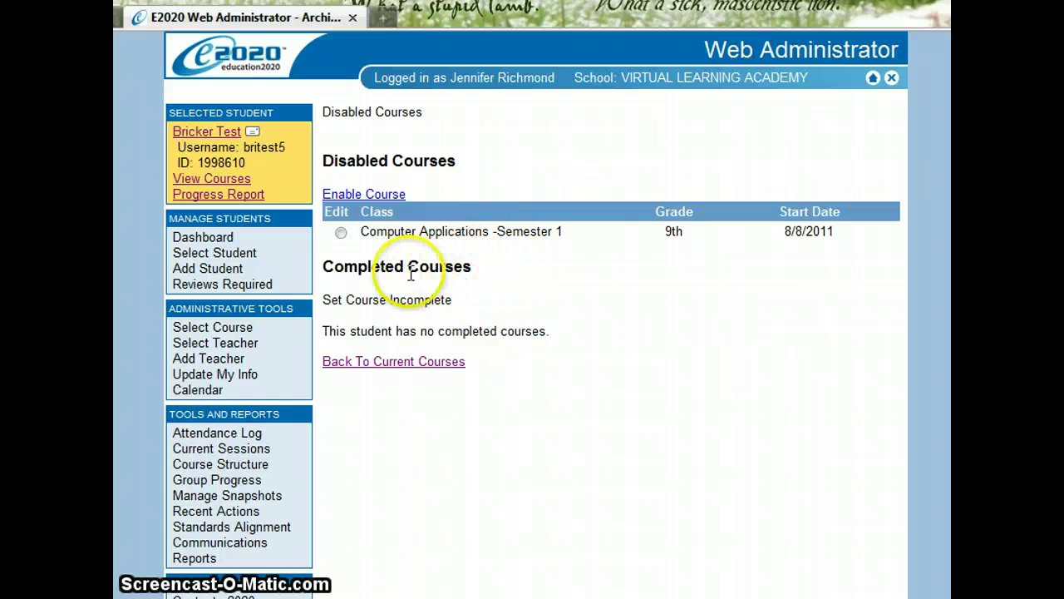
pyautogui.moveTo(331, 298); pyautogui.dragTo(504, 321)
pyautogui.click(504, 318)
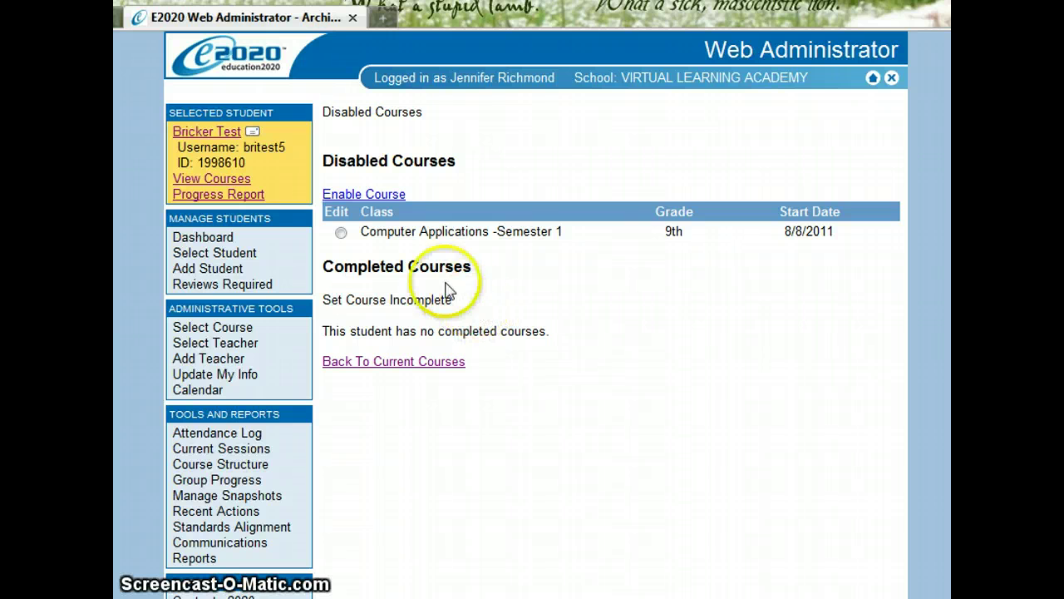
pyautogui.click(342, 235)
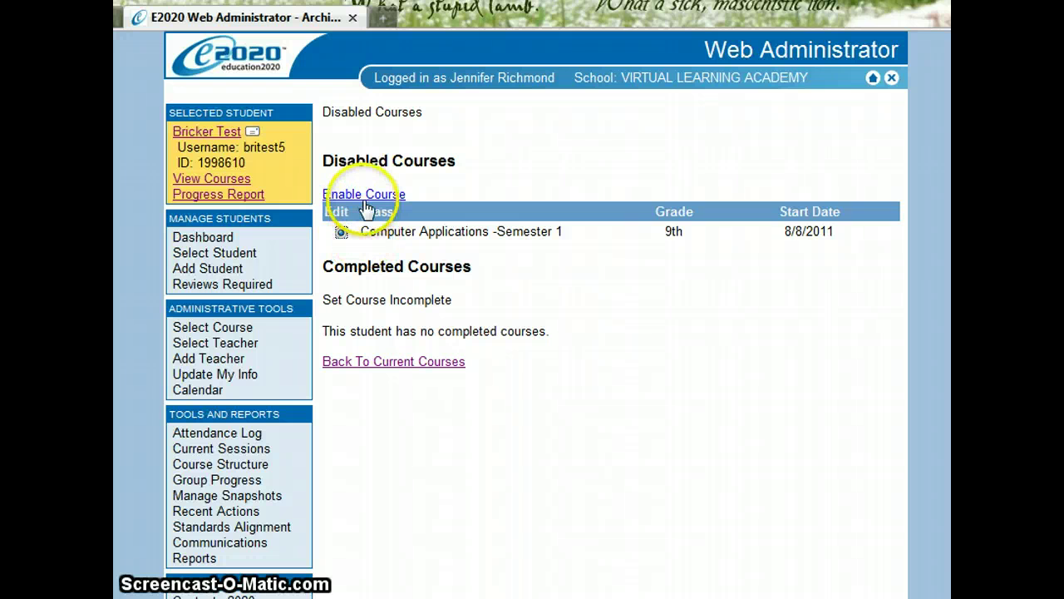
pyautogui.click(364, 195)
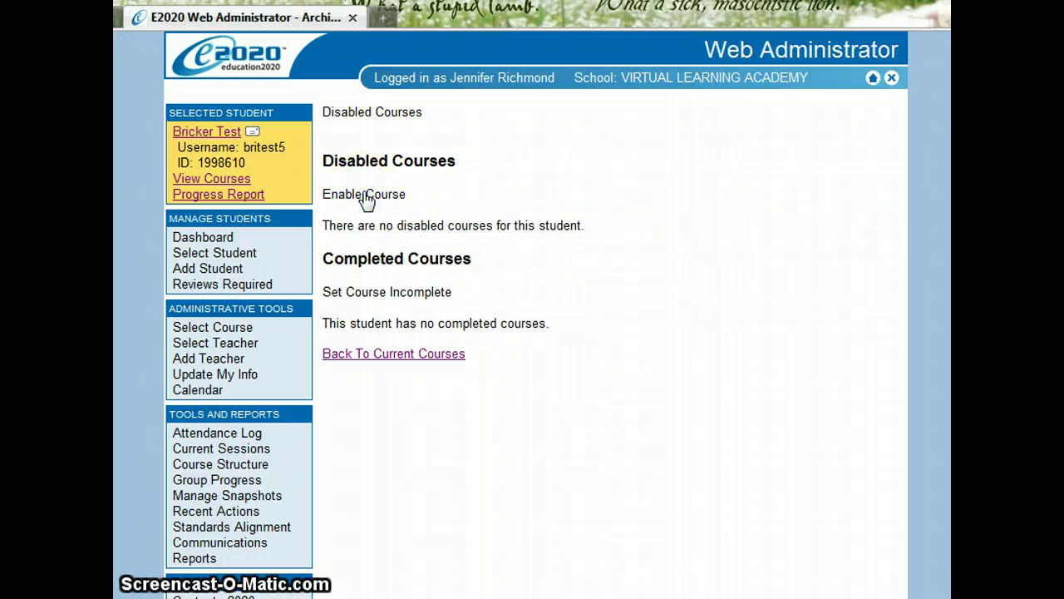
pyautogui.click(374, 356)
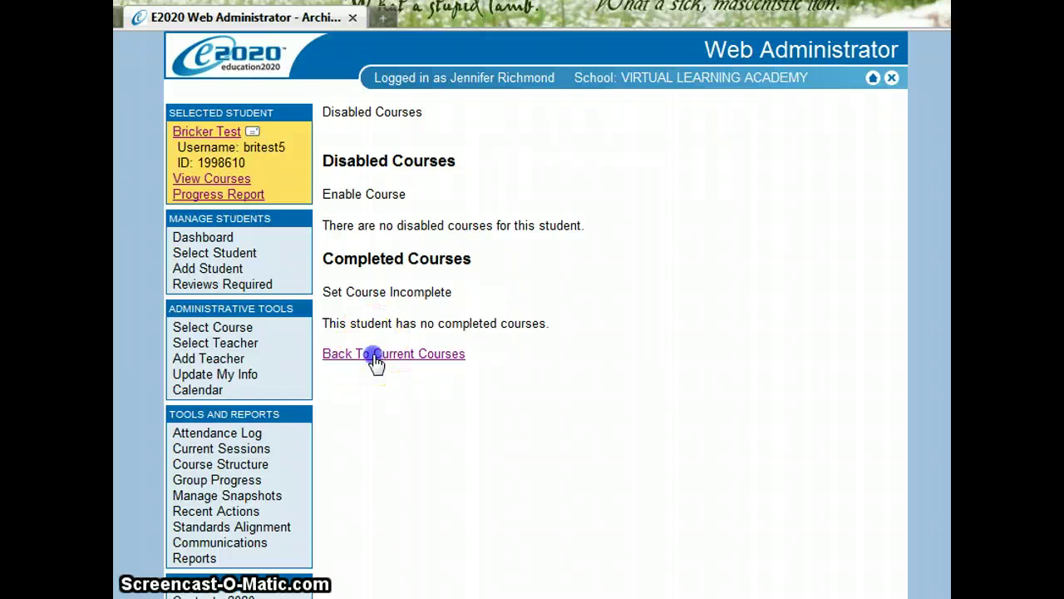